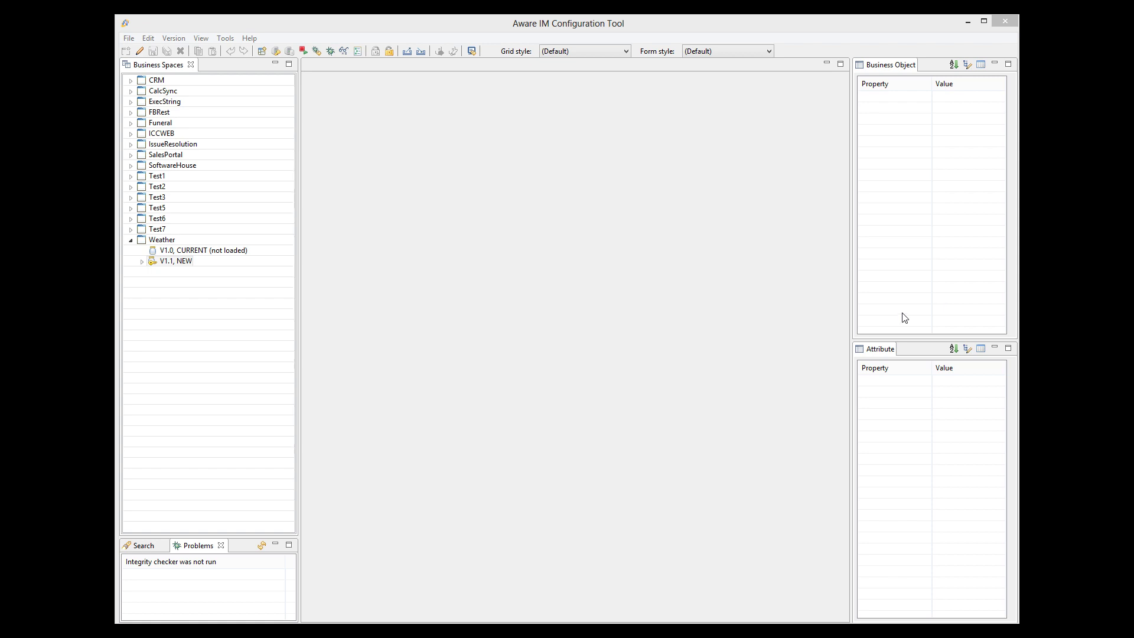
# Bring the OpenWeatherMap page forward and scroll to the city-name API call
pyautogui.click(435, 633)
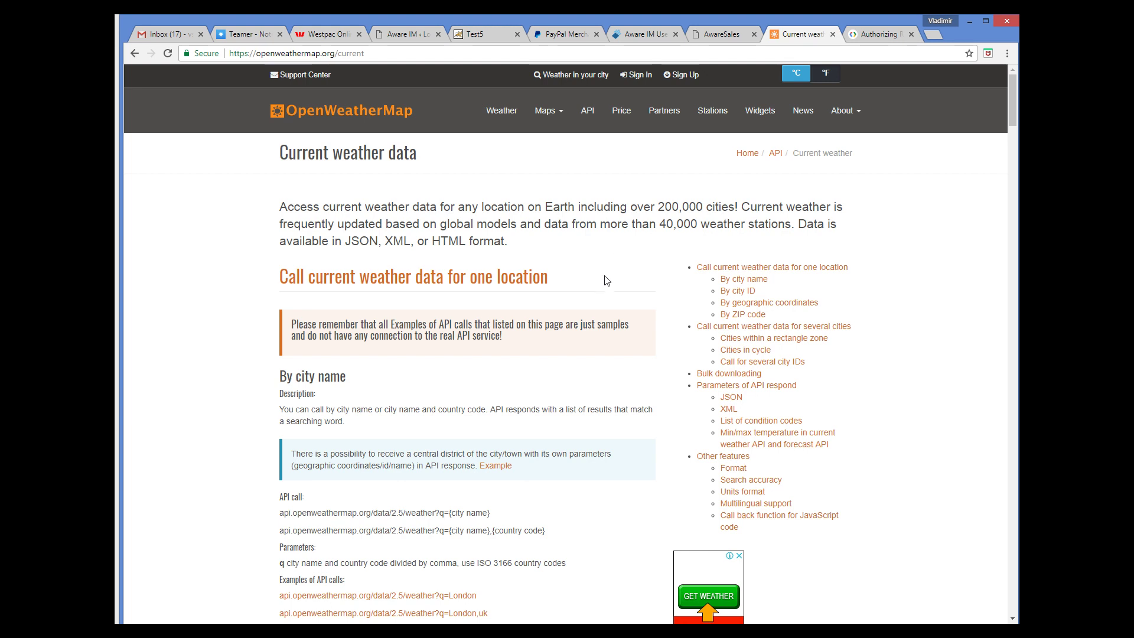
pyautogui.scroll(-1, 589, 303)
pyautogui.scroll(-1, 588, 303)
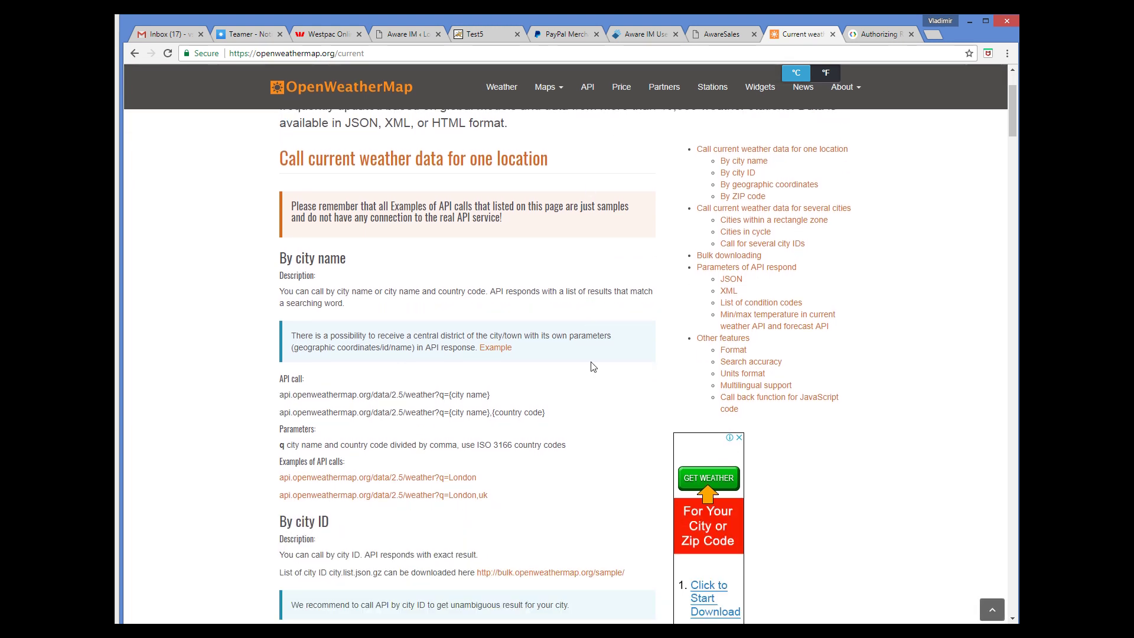
pyautogui.moveTo(569, 422); pyautogui.dragTo(276, 414)
# Highlight the API call's base address and q={city name},{country code} part, then return to the Weather API overview
pyautogui.click(585, 427)
pyautogui.moveTo(284, 413); pyautogui.dragTo(437, 417)
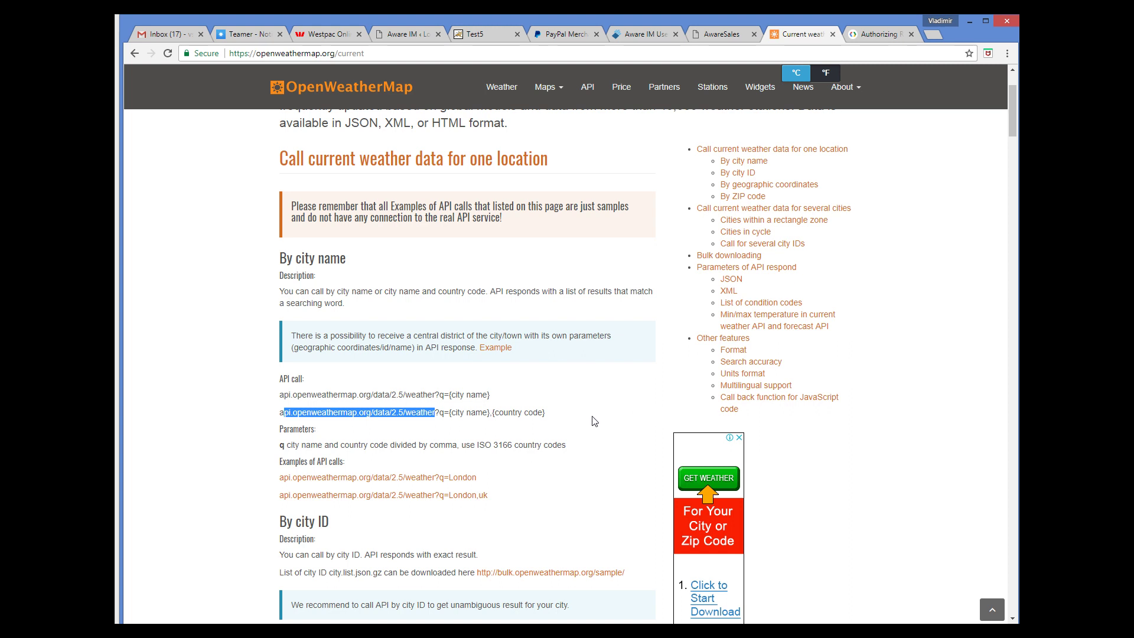
pyautogui.moveTo(591, 420); pyautogui.dragTo(440, 413)
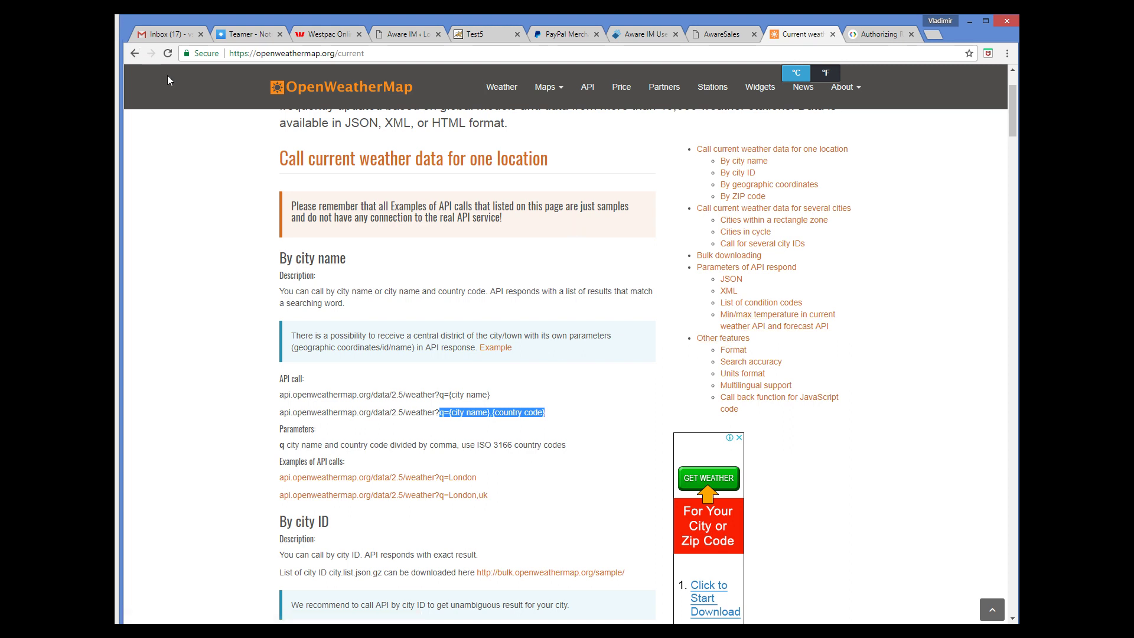
pyautogui.click(135, 53)
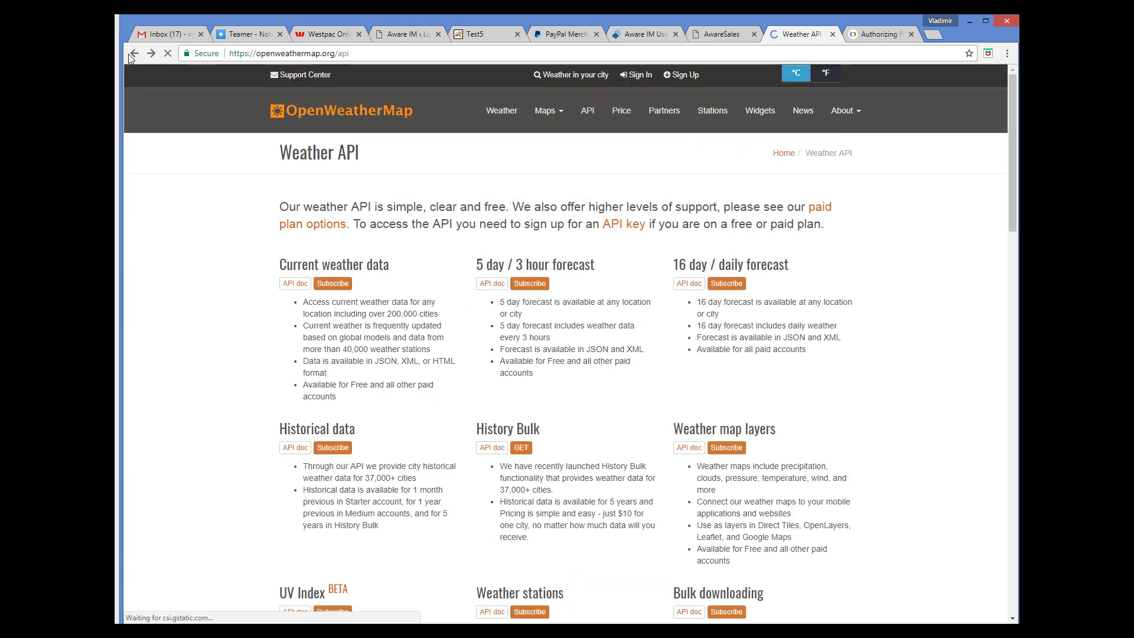
# View the API key guide, highlight &APPID={APIKEY} in the example call, and return to the docs
pyautogui.click(633, 228)
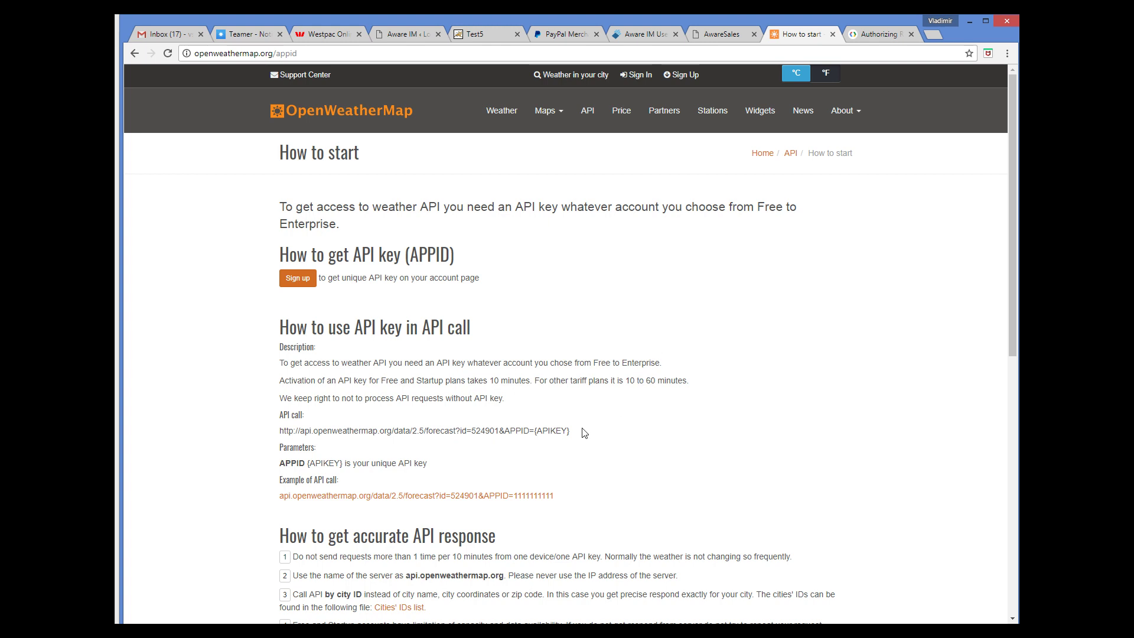
pyautogui.moveTo(571, 432); pyautogui.dragTo(500, 431)
pyautogui.click(135, 56)
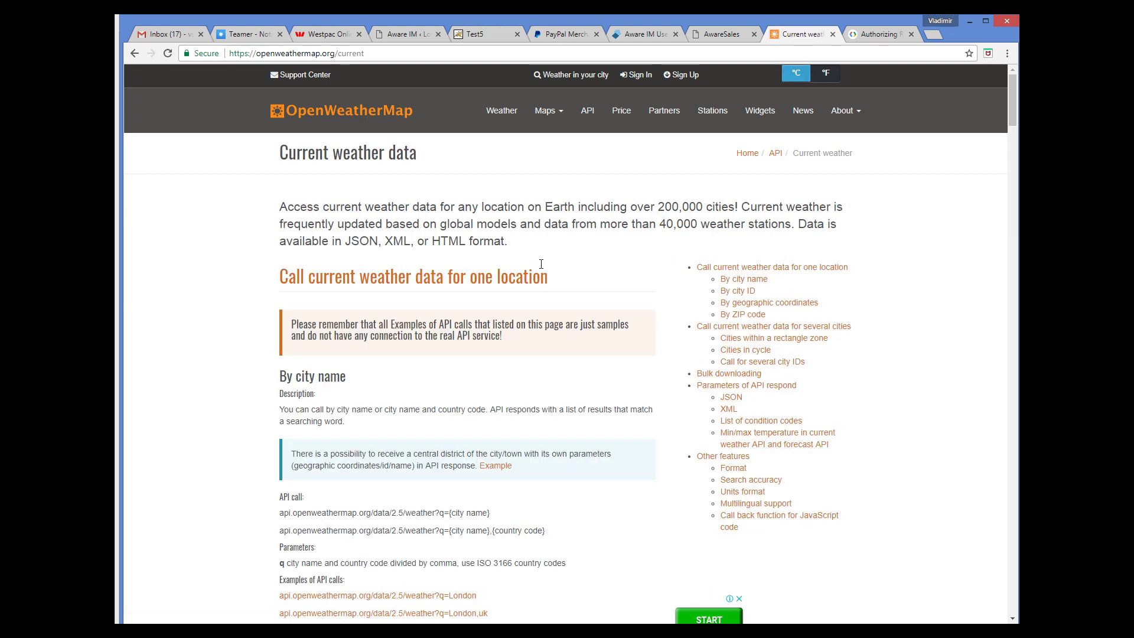
# Select the geographic-coordinates sample JSON response, then return to the Configuration Tool
pyautogui.scroll(-3, 541, 264)
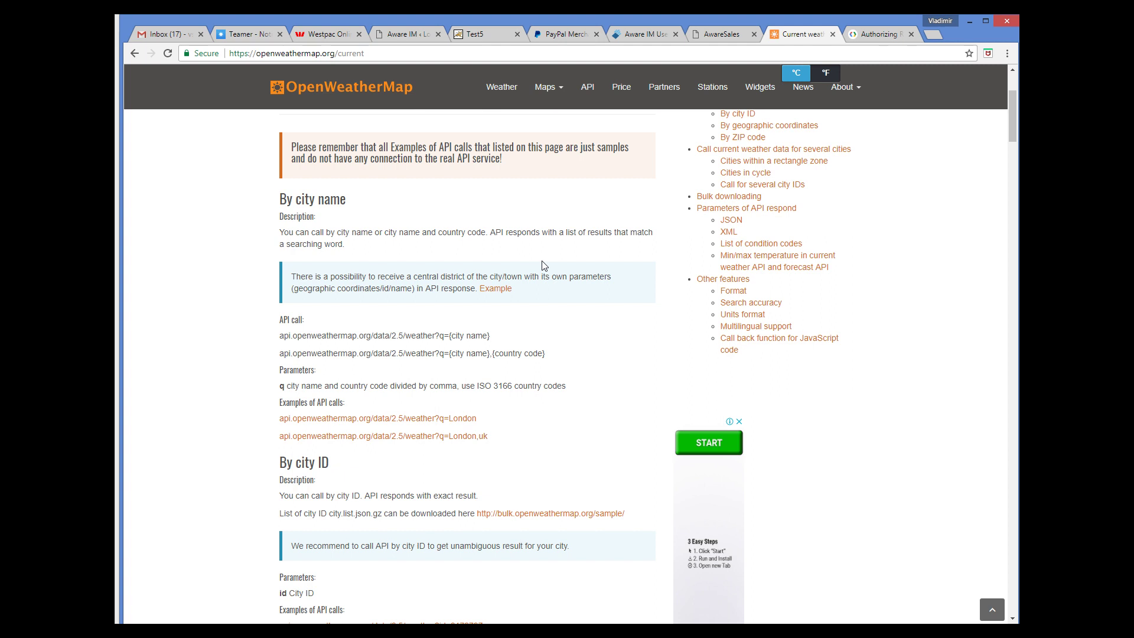
pyautogui.scroll(-6, 544, 265)
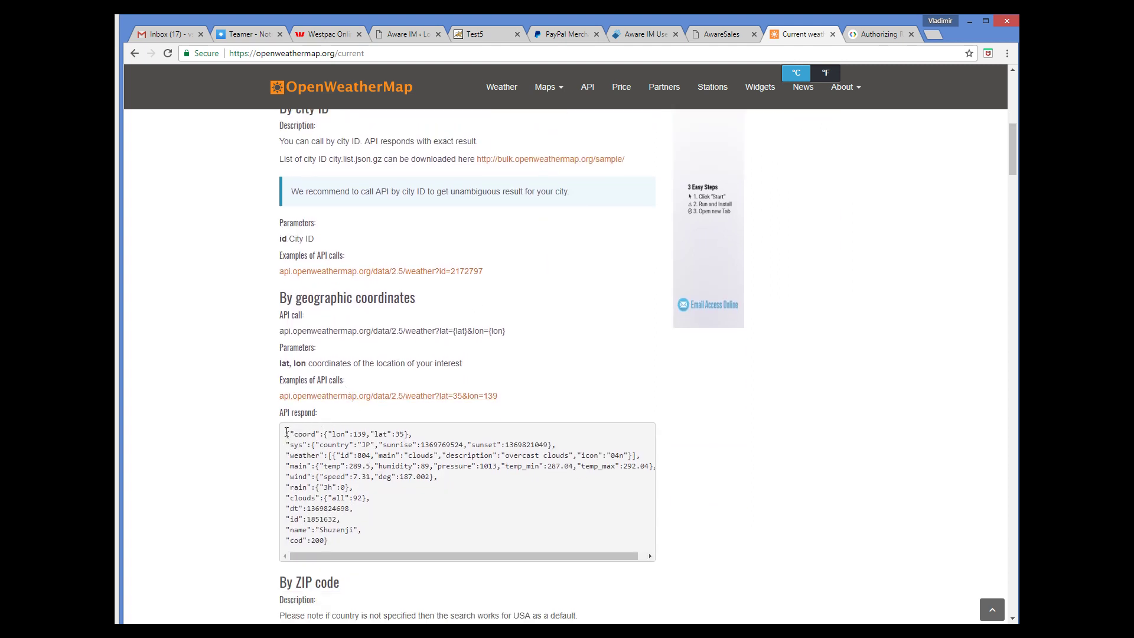
pyautogui.moveTo(287, 432); pyautogui.dragTo(341, 544)
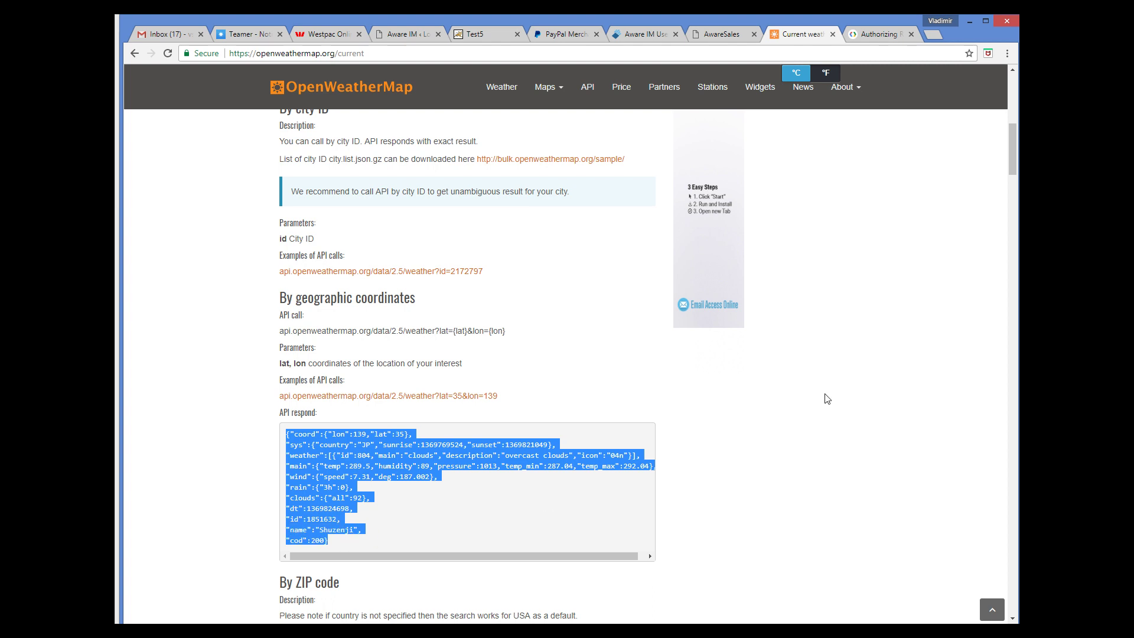
pyautogui.hotkey('alt', 'Tab')
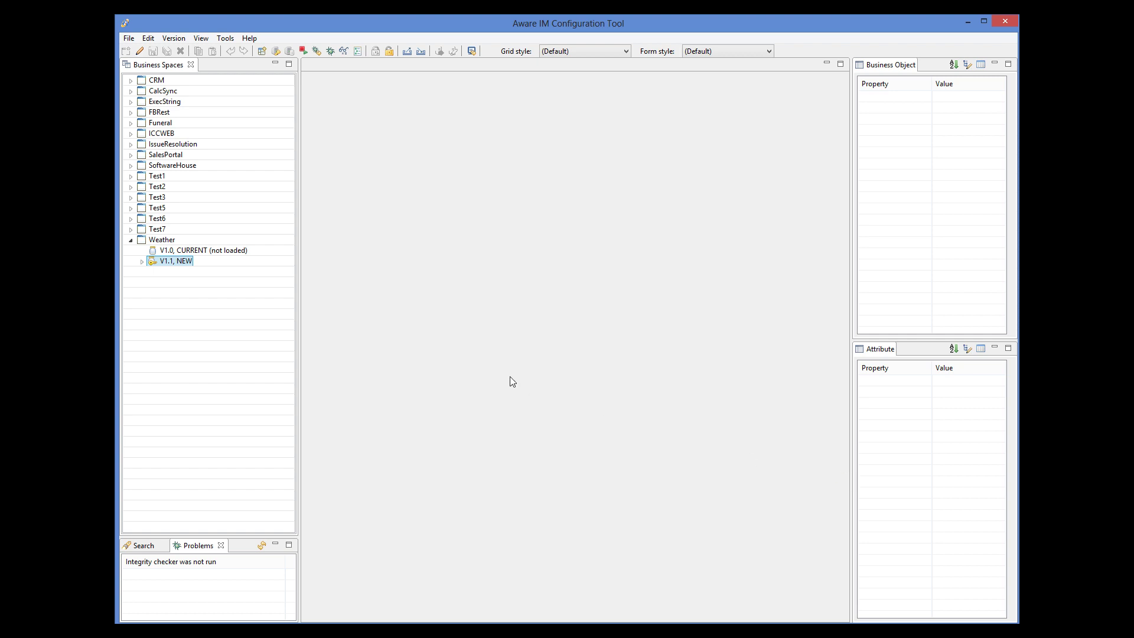
# Expand V1.1 NEW's business objects and open WeatherService in its editor
pyautogui.click(141, 262)
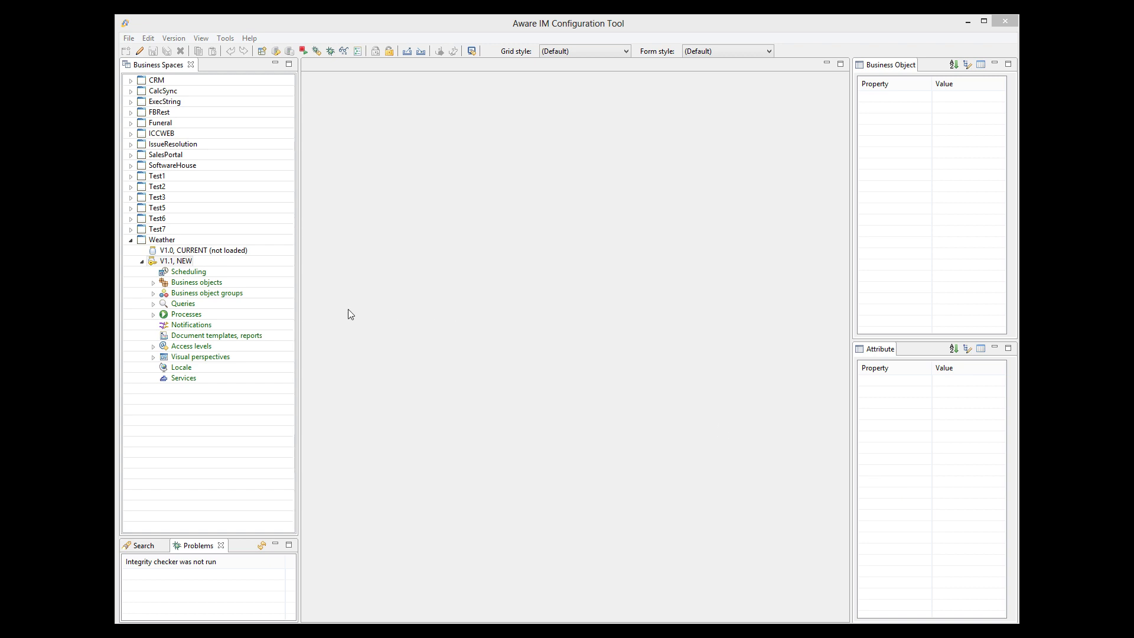
pyautogui.click(153, 283)
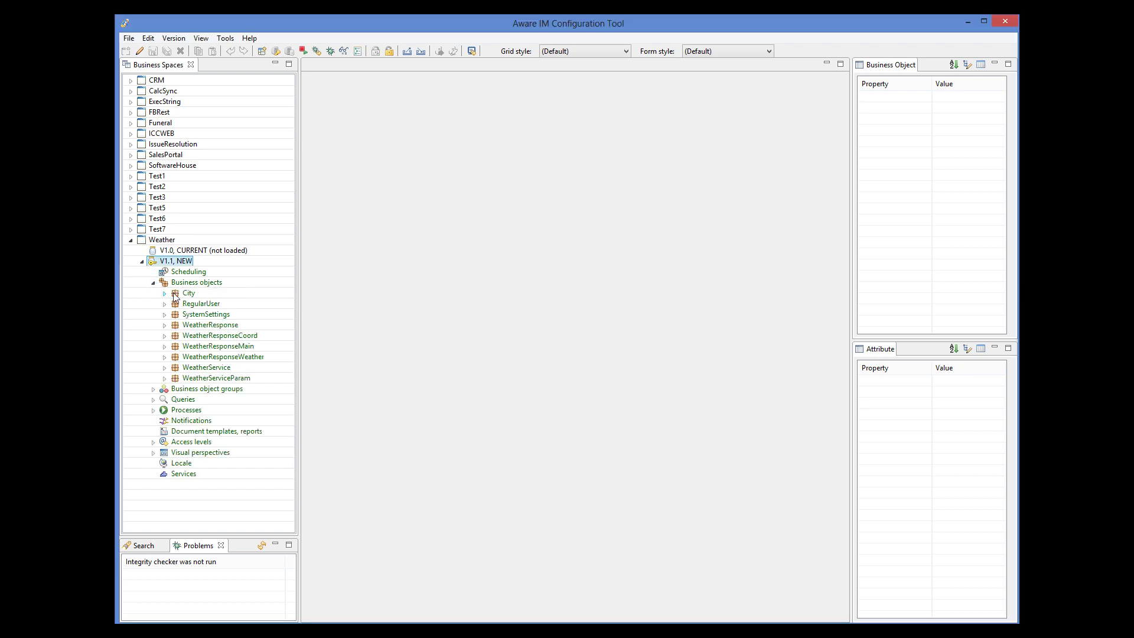
pyautogui.click(219, 368)
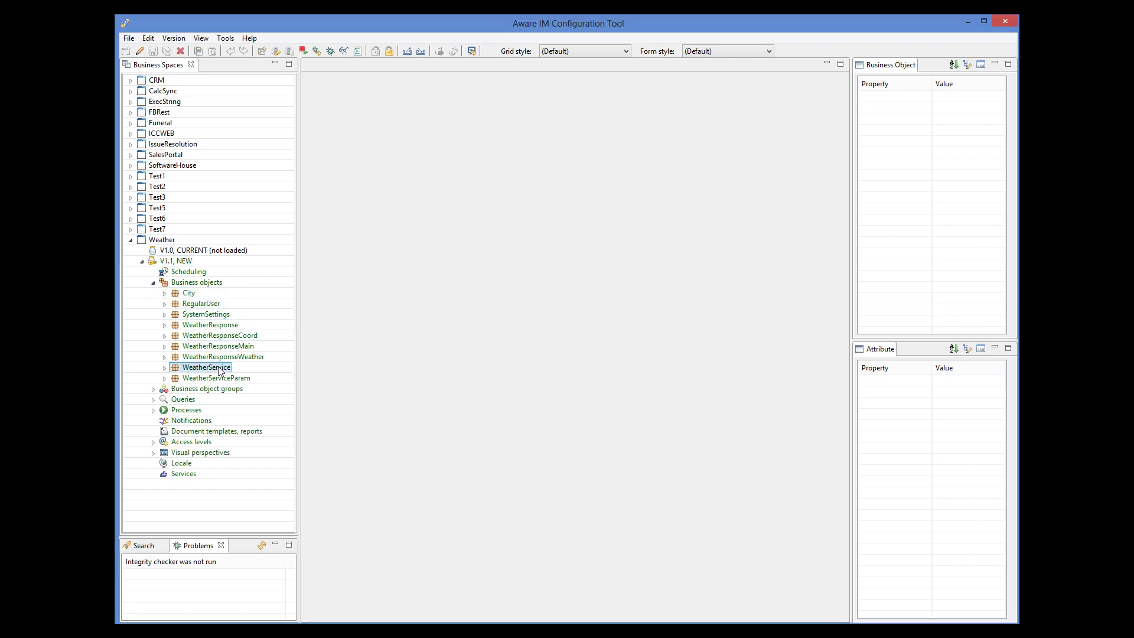
pyautogui.doubleClick(219, 369)
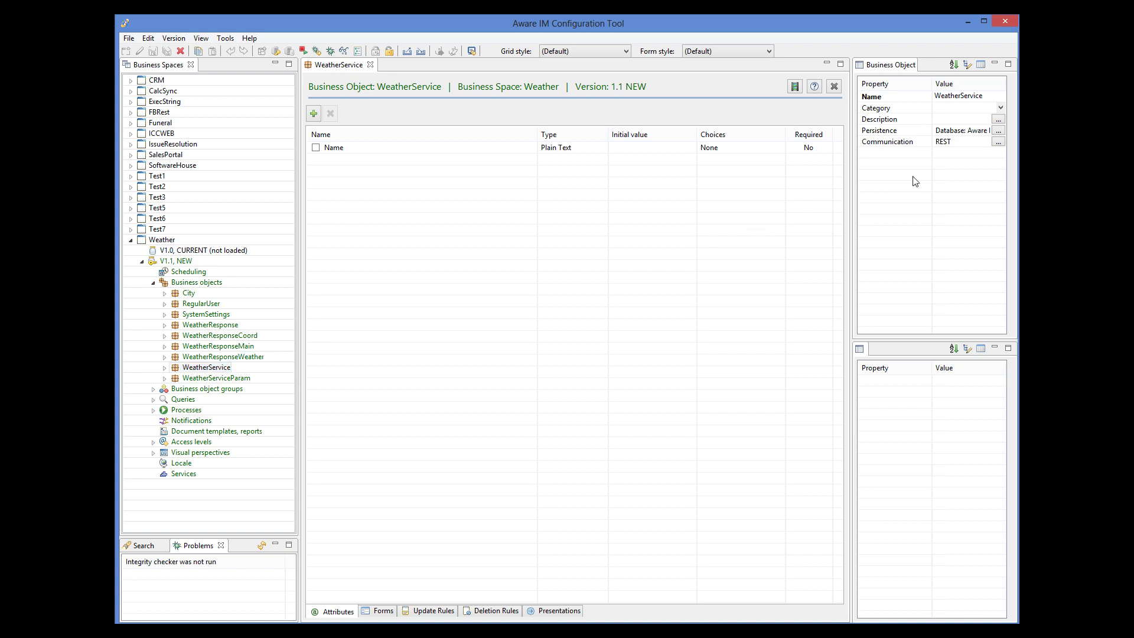
pyautogui.click(998, 142)
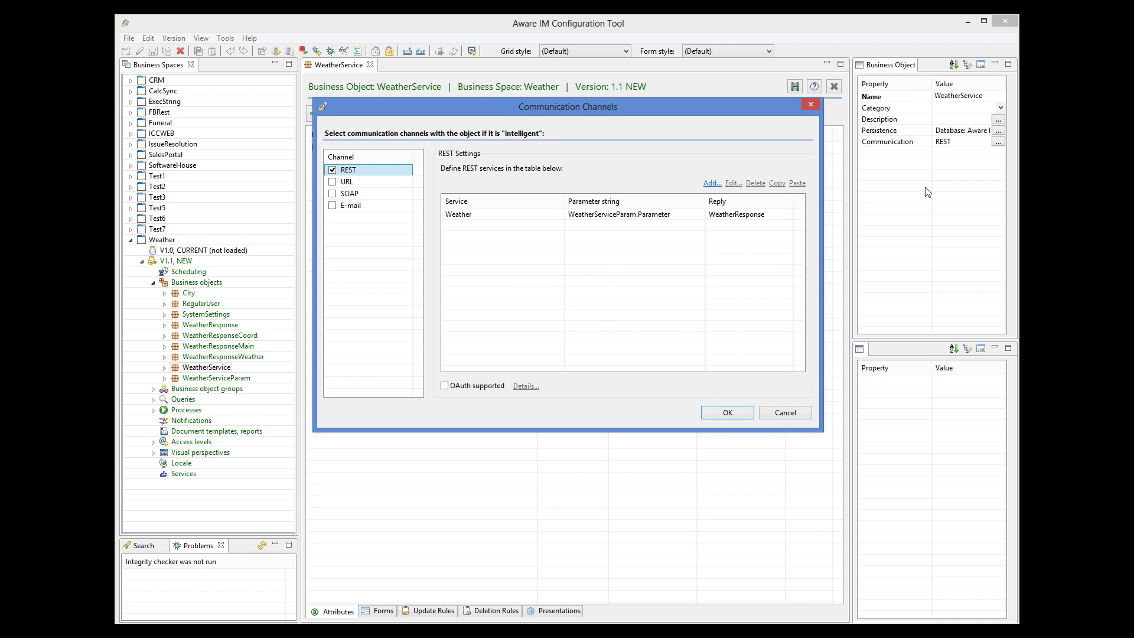
pyautogui.click(674, 217)
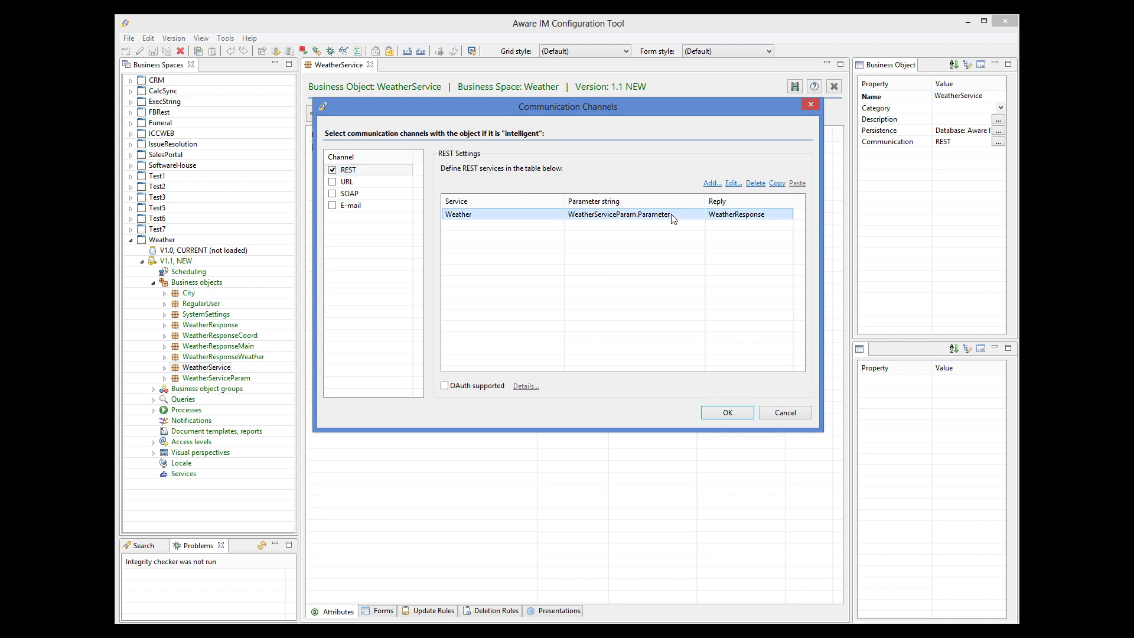
pyautogui.click(732, 185)
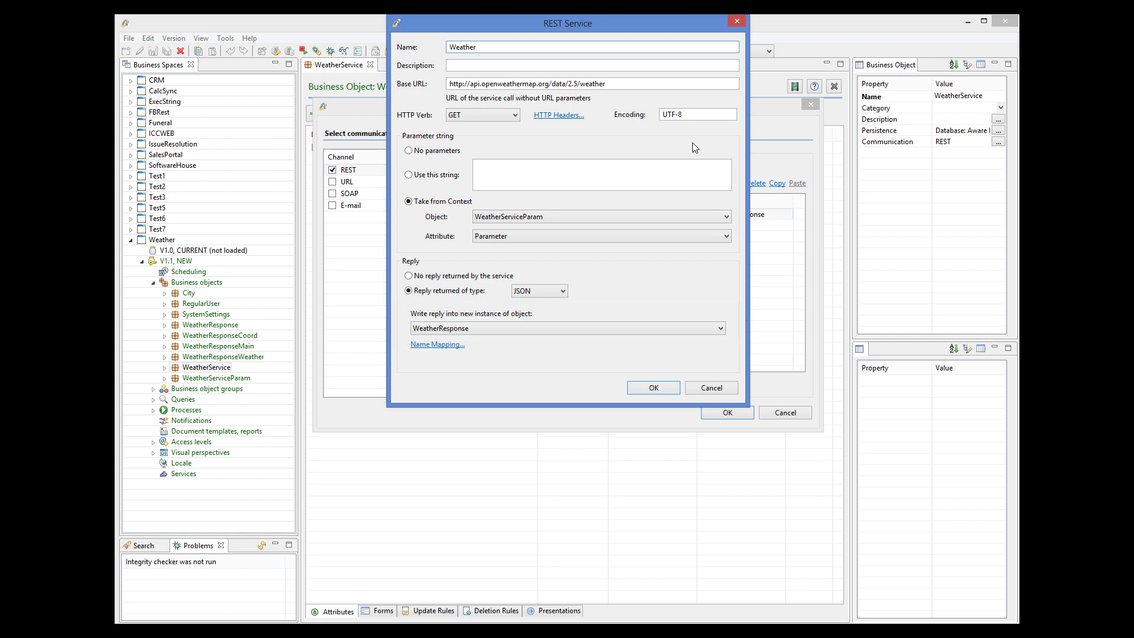
pyautogui.click(705, 387)
pyautogui.click(779, 413)
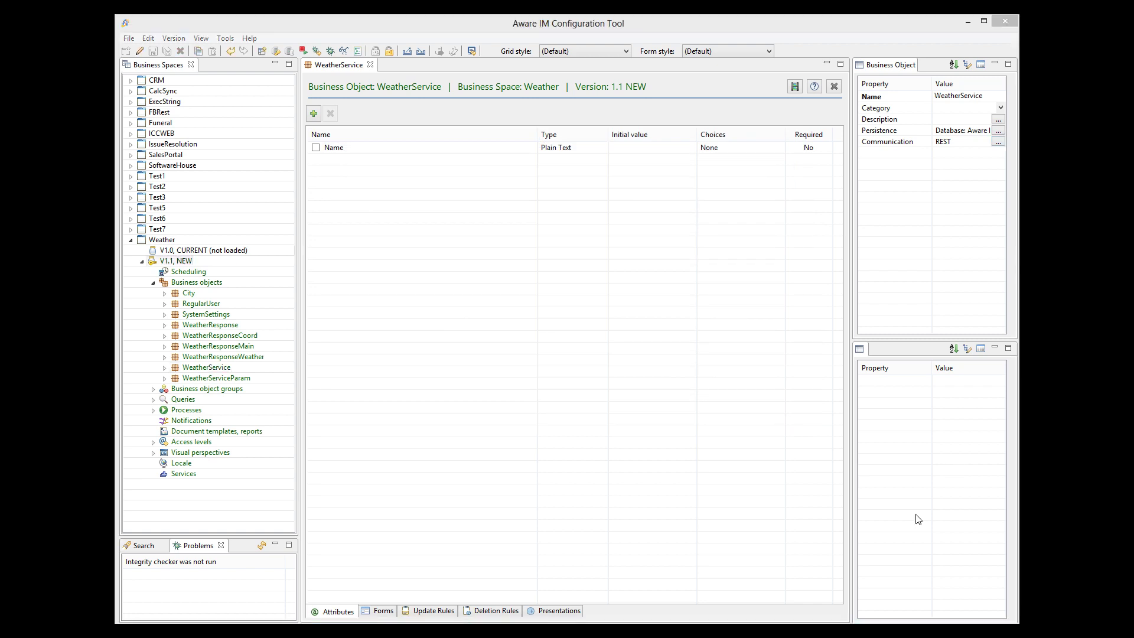
# Open WeatherResponse's attributes (coord, dt, main, weather), then bring Chrome's sample response forward
pyautogui.doubleClick(225, 326)
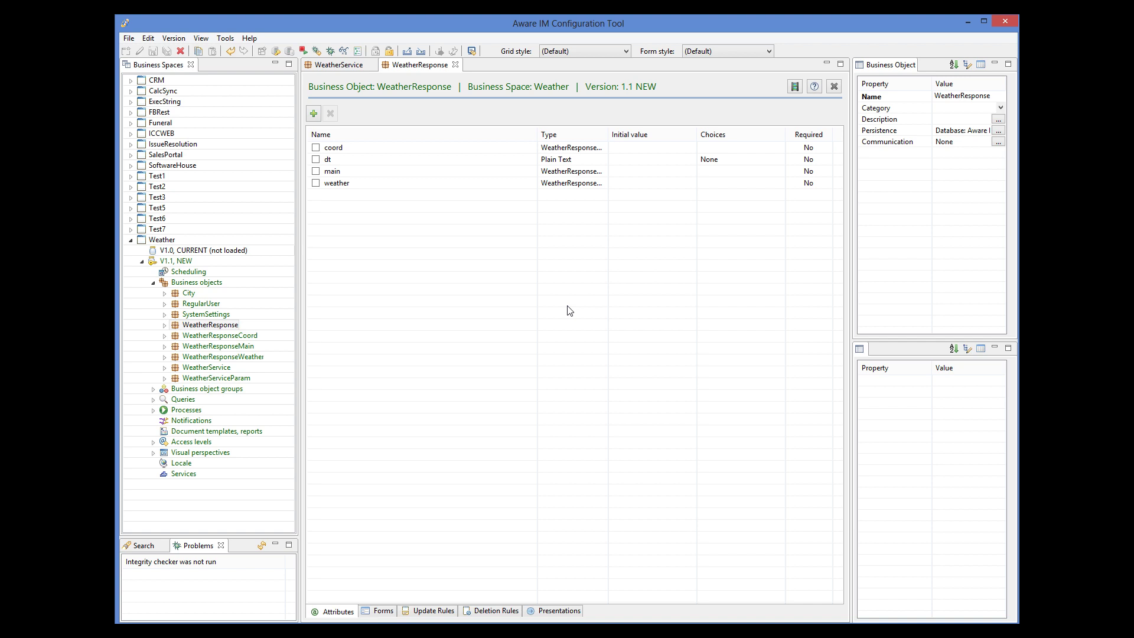
pyautogui.click(456, 631)
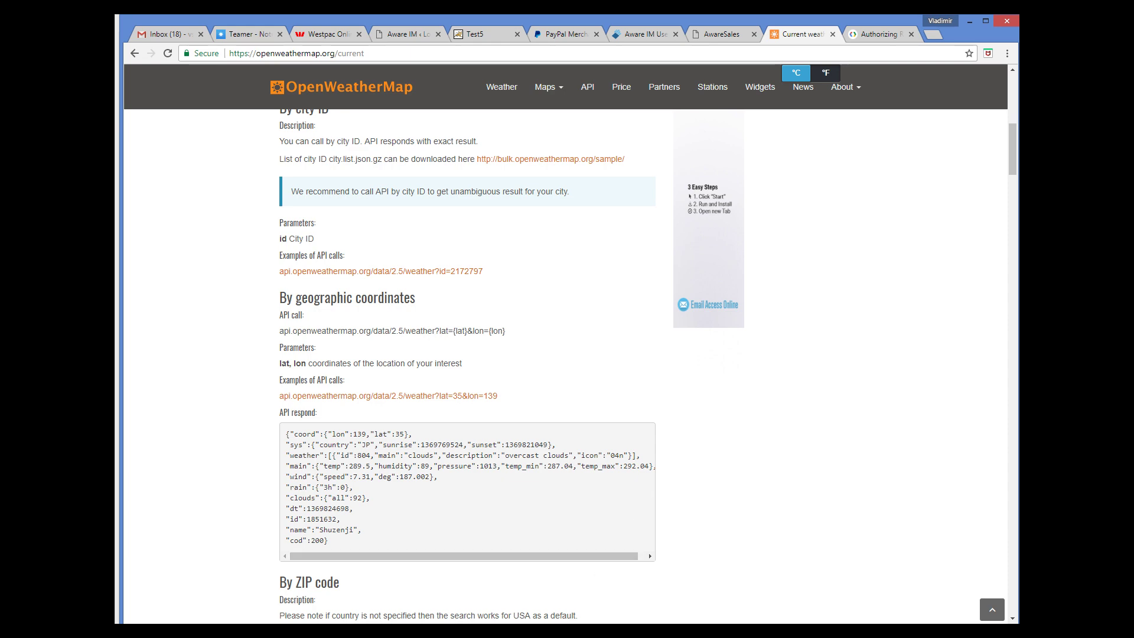
# Compare the sample JSON response with WeatherResponse's attributes, ending in the Configuration Tool
pyautogui.click(582, 631)
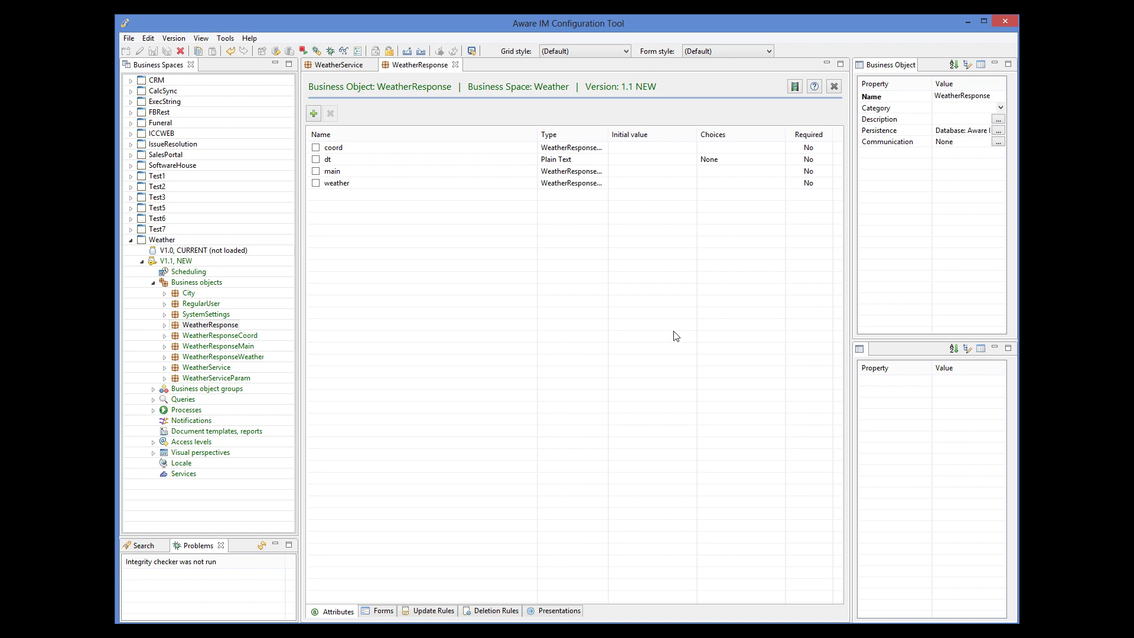
pyautogui.click(283, 631)
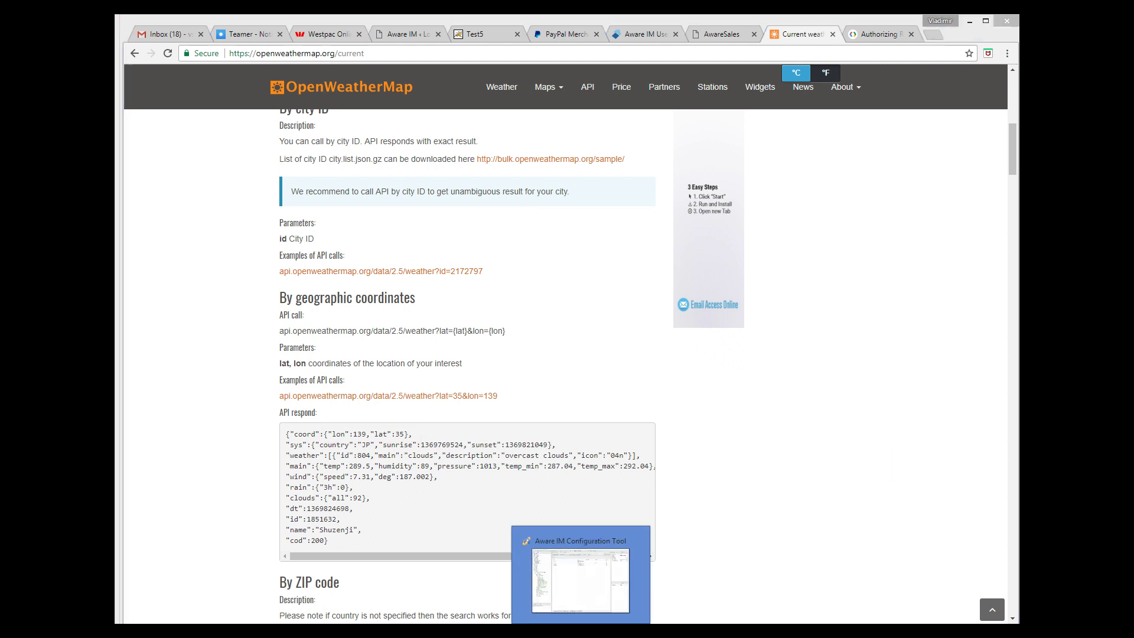
pyautogui.click(533, 528)
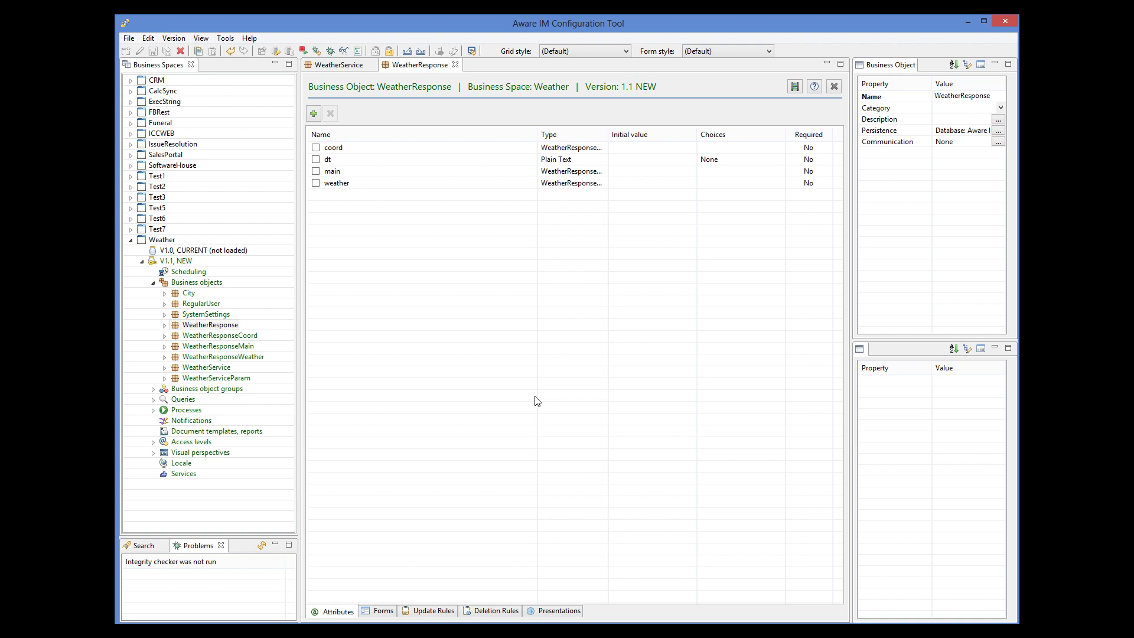
# Open WeatherResponseCoord, then widen WeatherResponse's Type column to show full attribute types
pyautogui.doubleClick(233, 336)
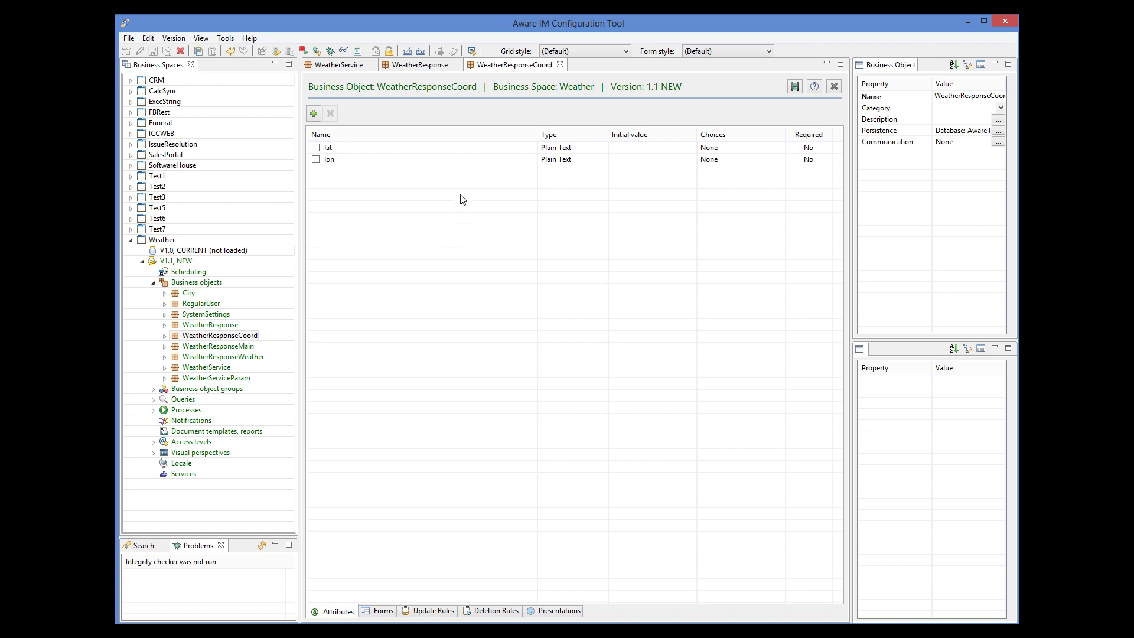
pyautogui.click(418, 66)
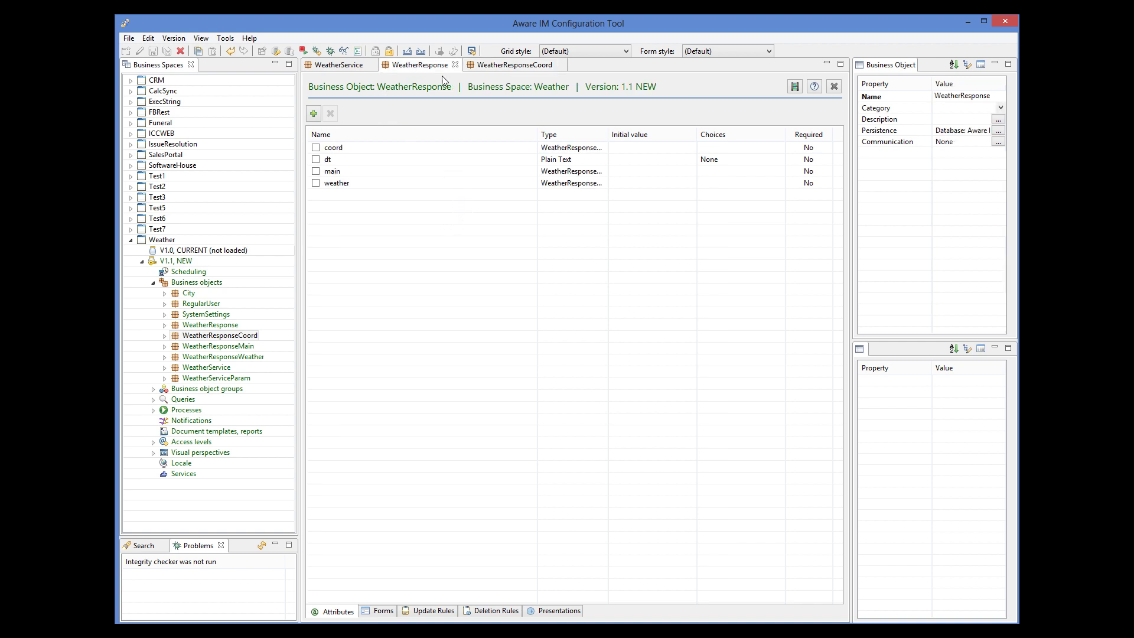
pyautogui.click(580, 150)
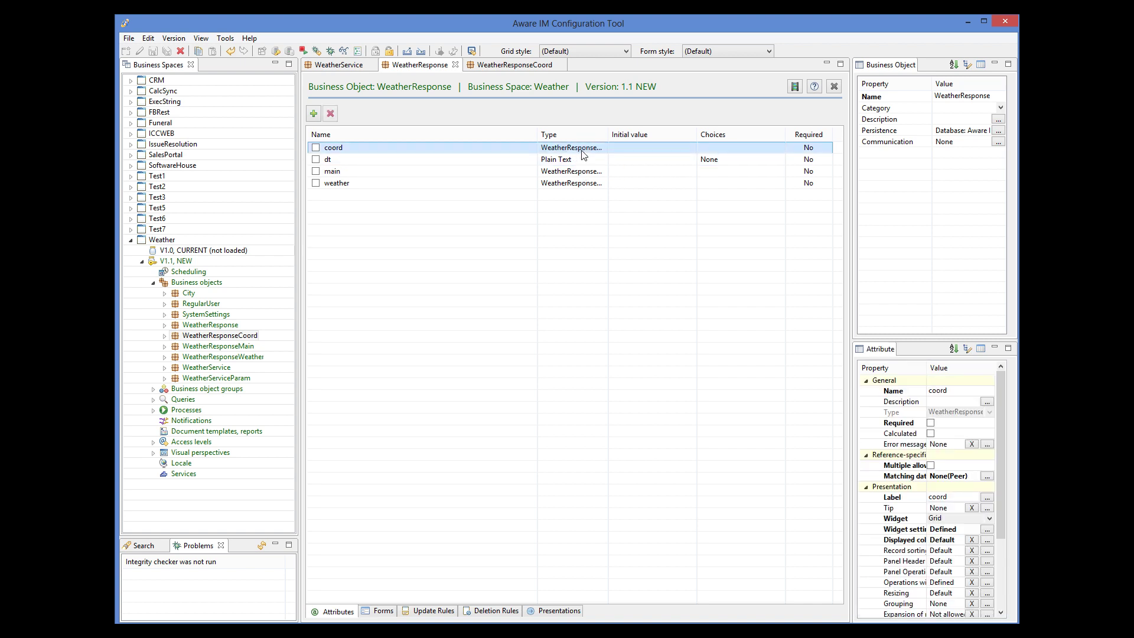
pyautogui.moveTo(608, 134); pyautogui.dragTo(643, 134)
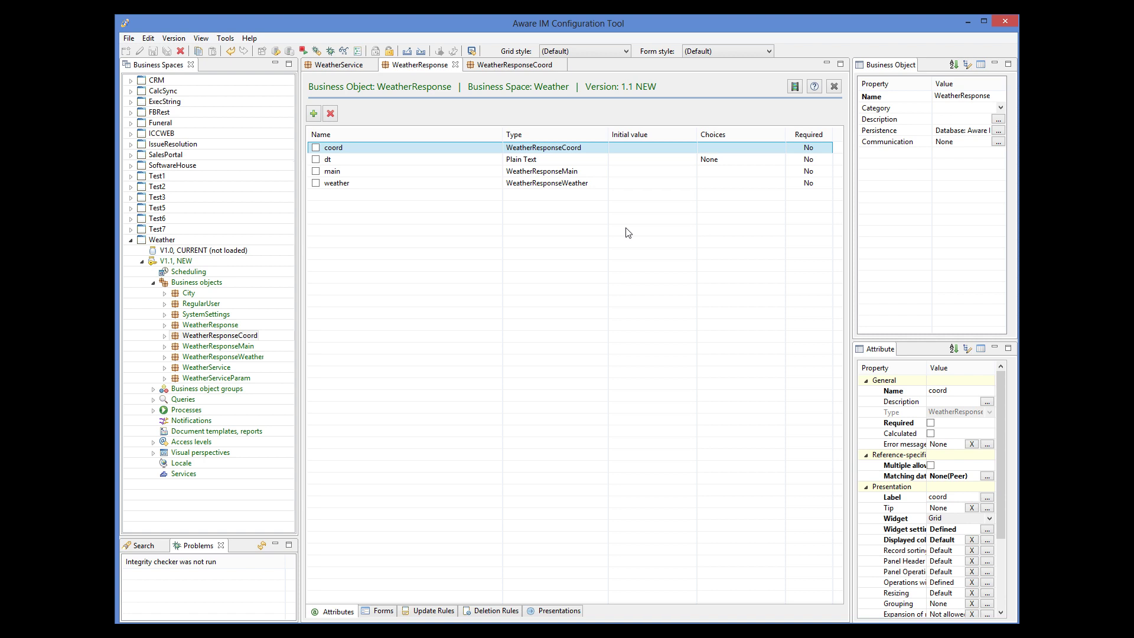
# Inspect the main, weather and dt attributes, then open WeatherService's communication settings
pyautogui.click(561, 172)
pyautogui.click(562, 184)
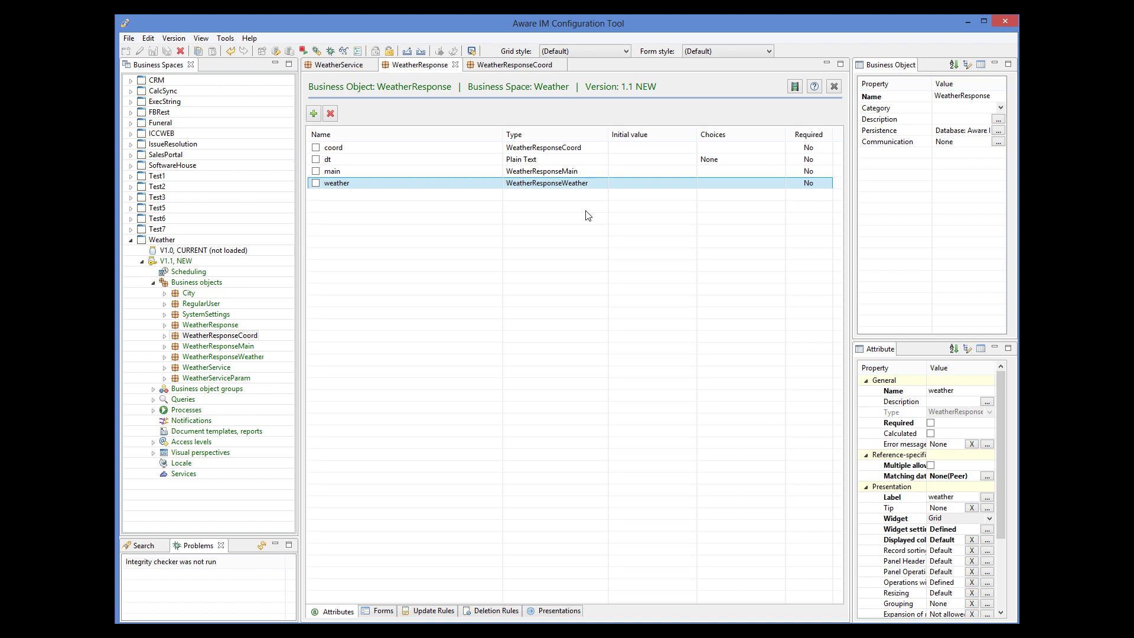
pyautogui.click(436, 160)
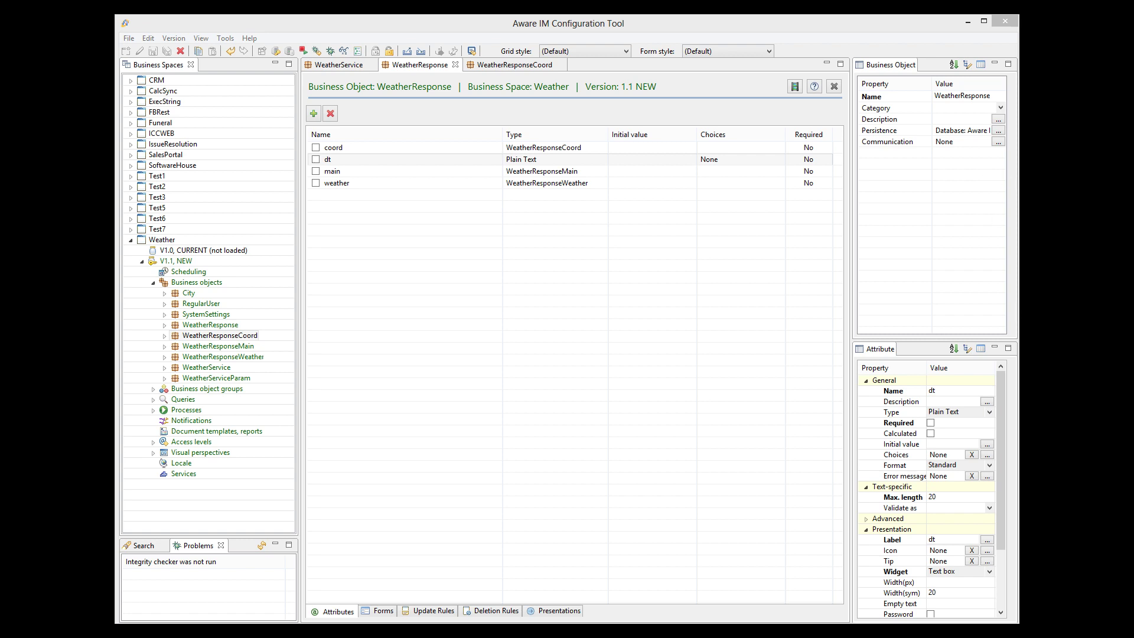
pyautogui.click(355, 65)
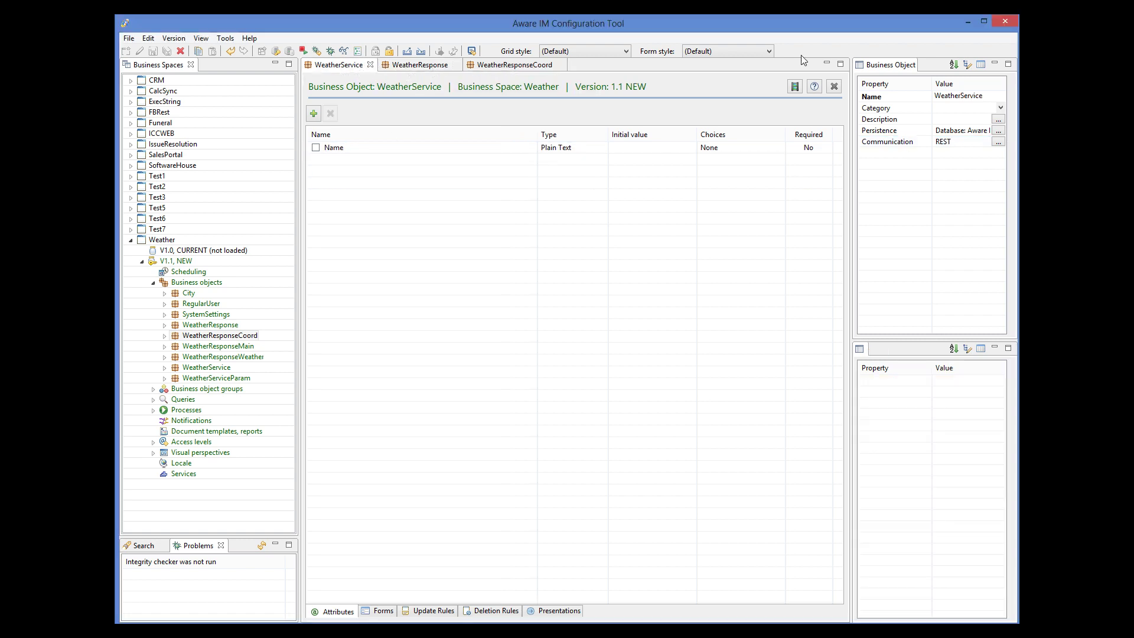
pyautogui.click(998, 142)
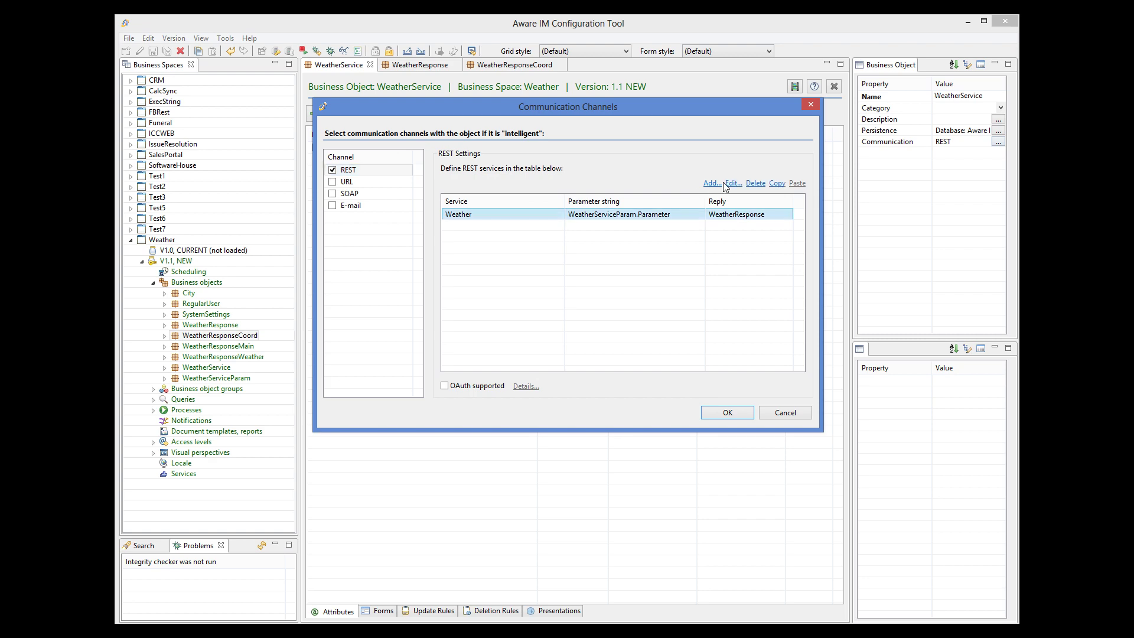
pyautogui.click(732, 184)
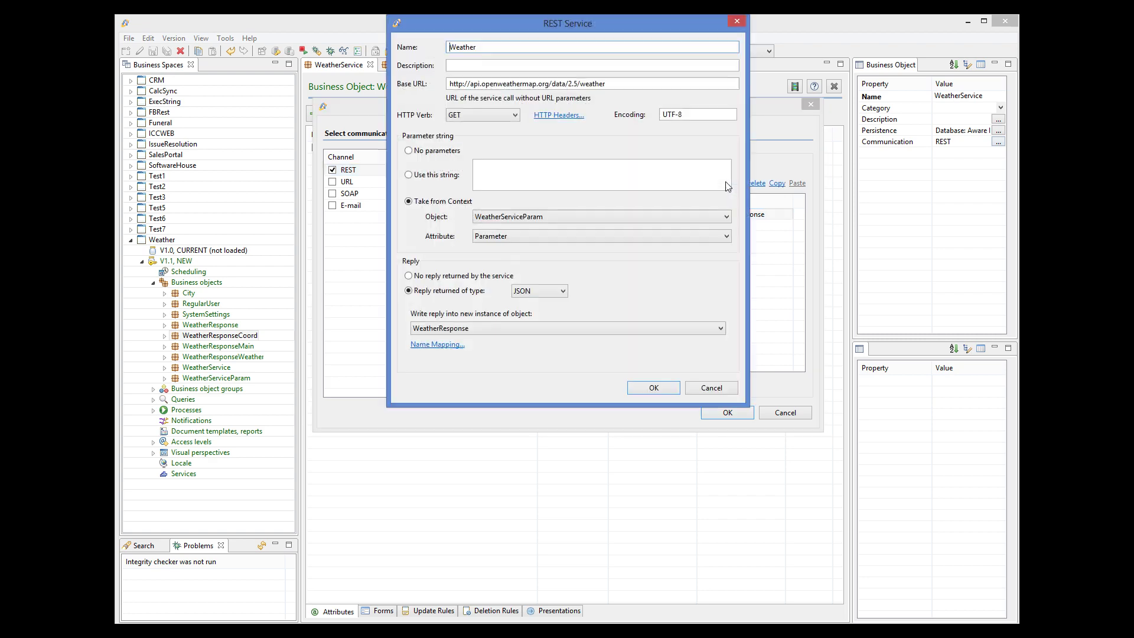
pyautogui.click(437, 346)
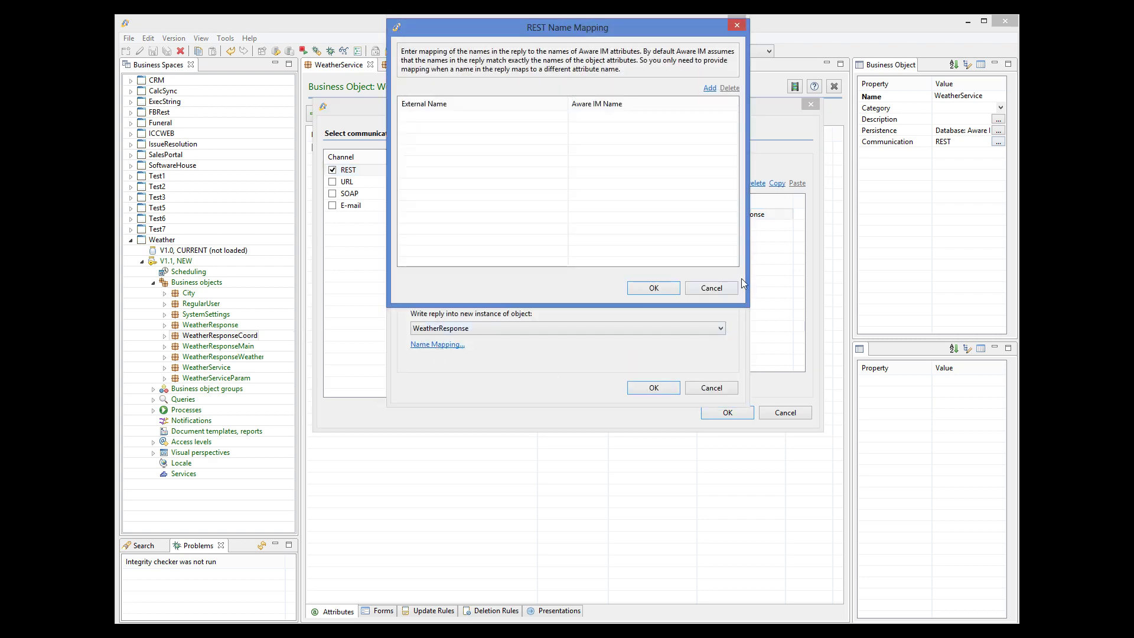
pyautogui.click(711, 288)
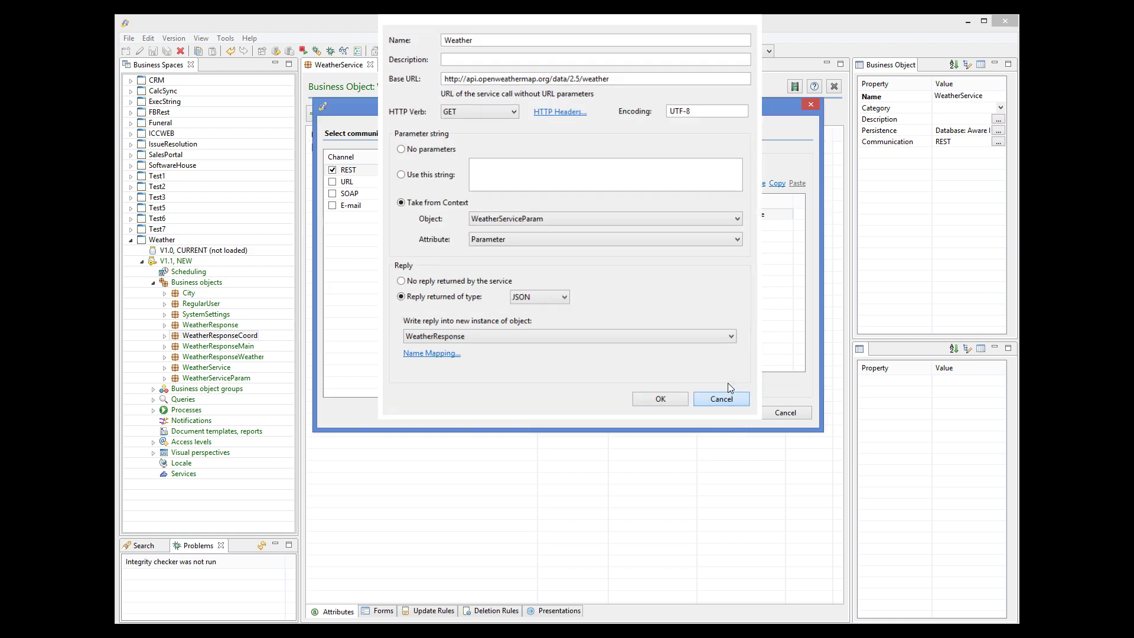
pyautogui.click(726, 387)
pyautogui.click(796, 414)
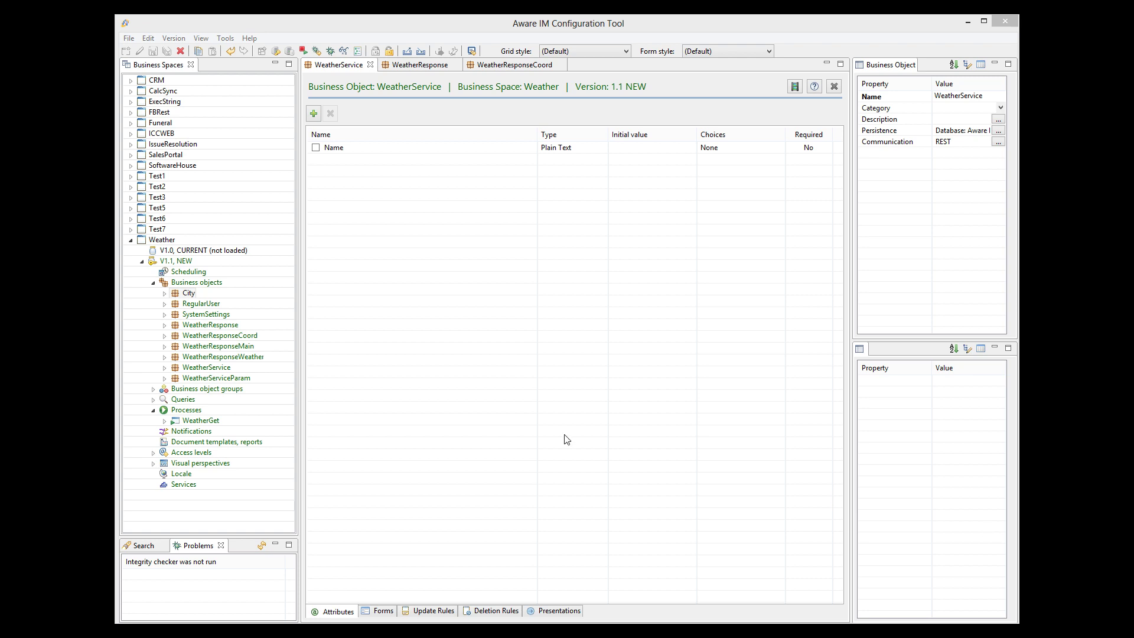
# Review the WeatherGet process rules and the City business object's attributes
pyautogui.doubleClick(195, 420)
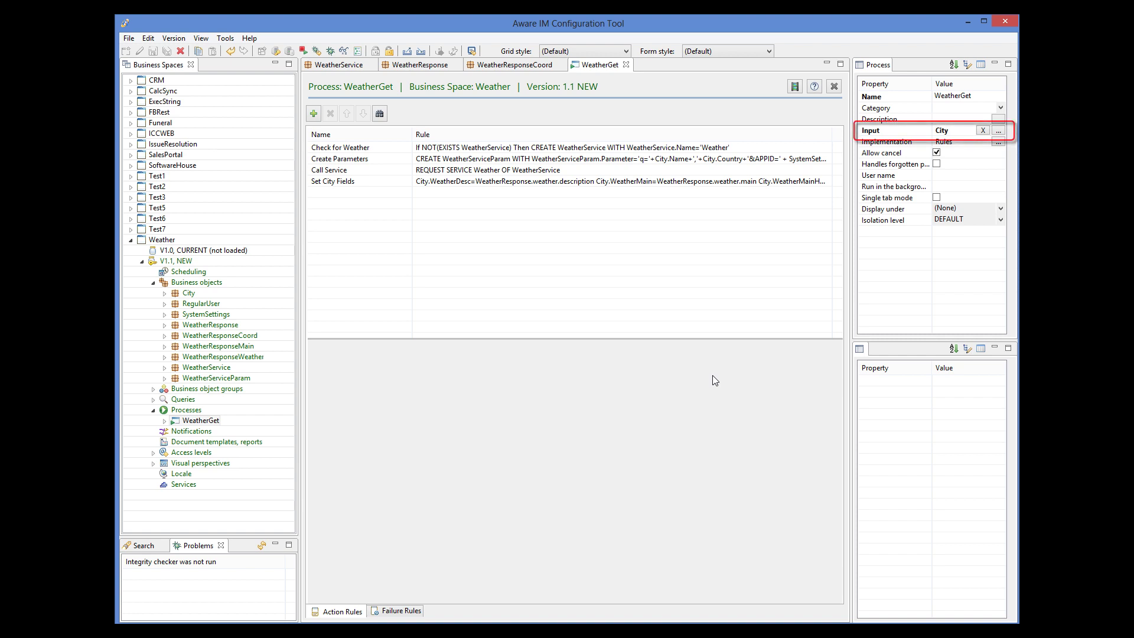
pyautogui.click(191, 295)
pyautogui.doubleClick(189, 294)
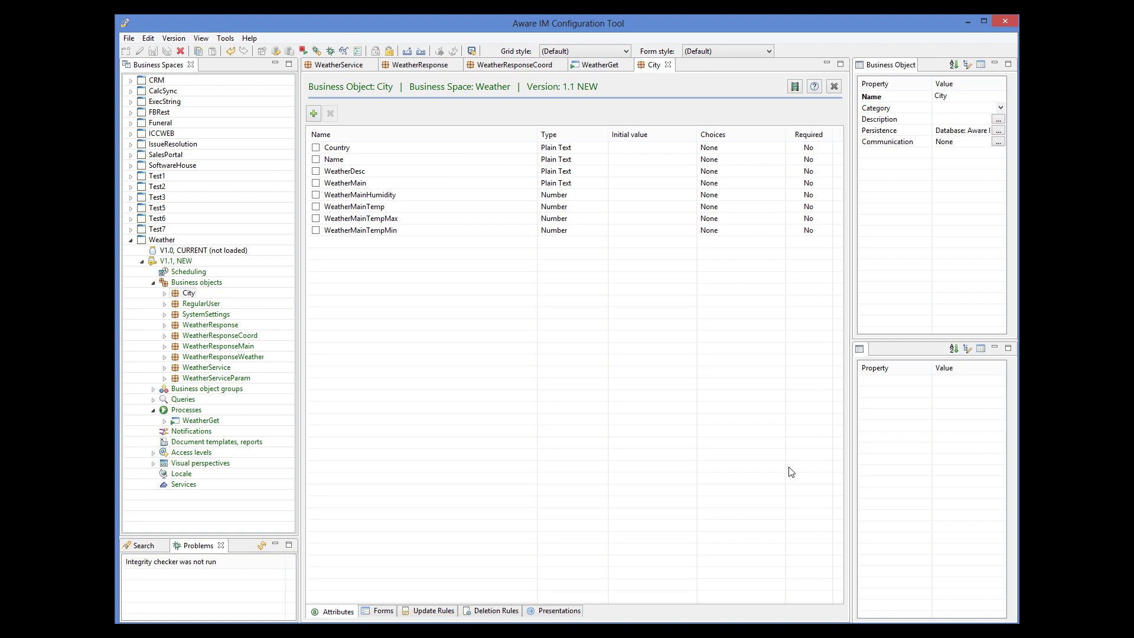
pyautogui.click(585, 66)
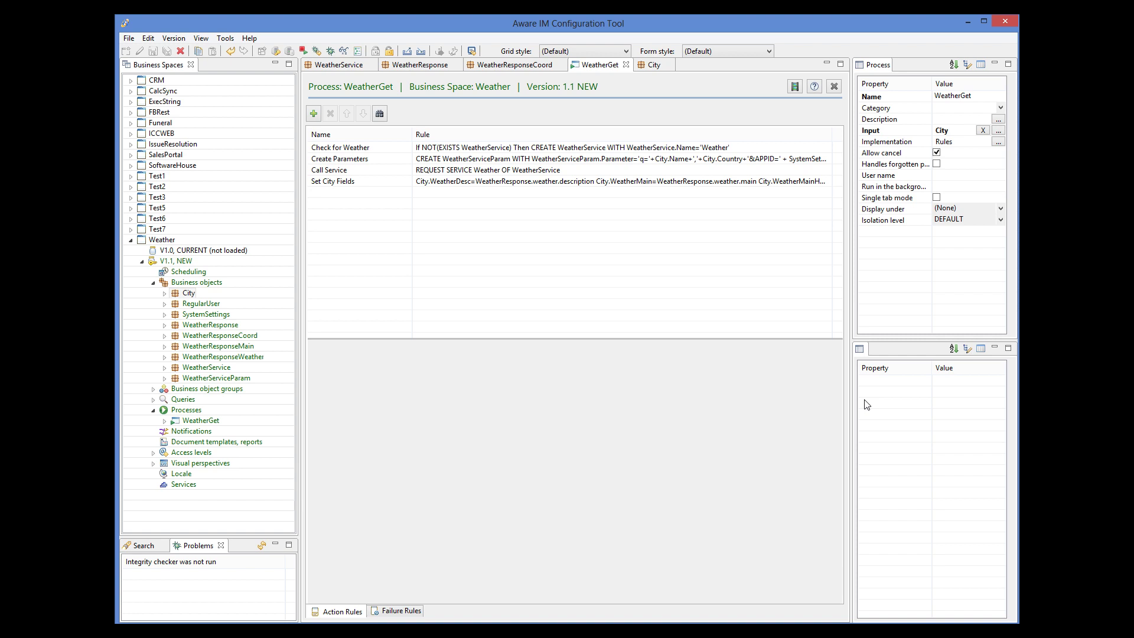
# Put the Weather 1.1 version under test
pyautogui.click(177, 263)
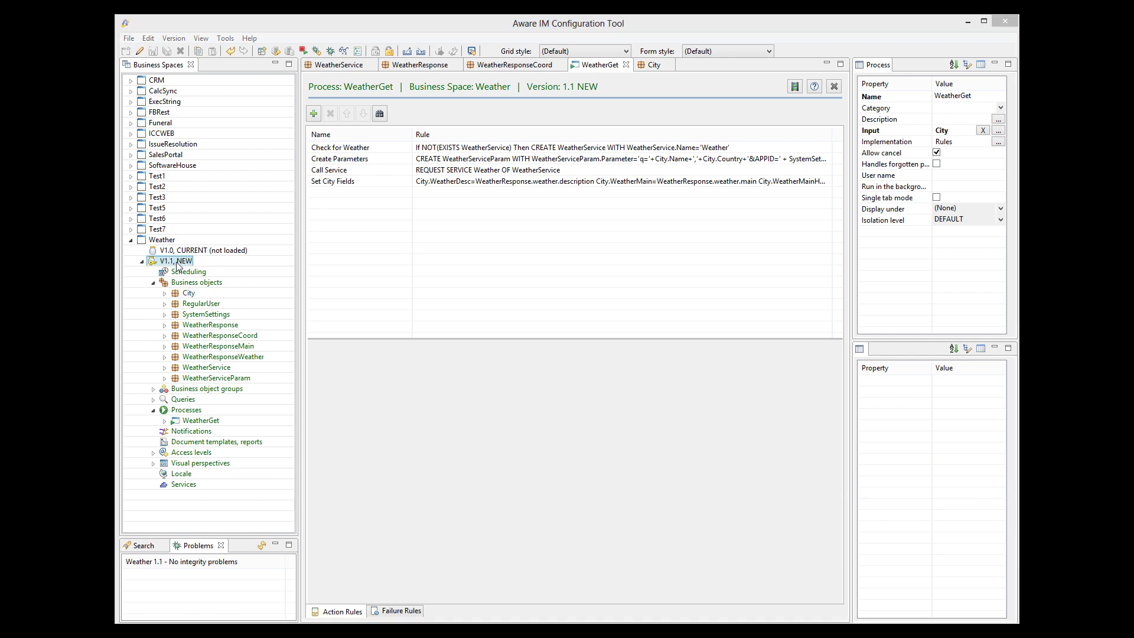
pyautogui.rightClick(177, 263)
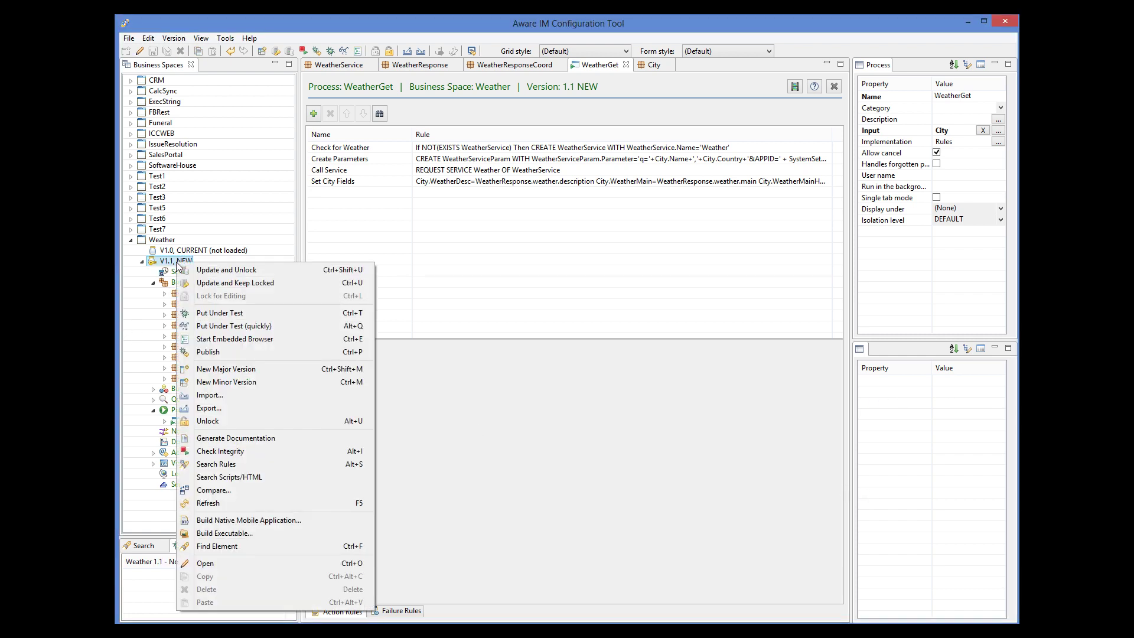
pyautogui.click(210, 326)
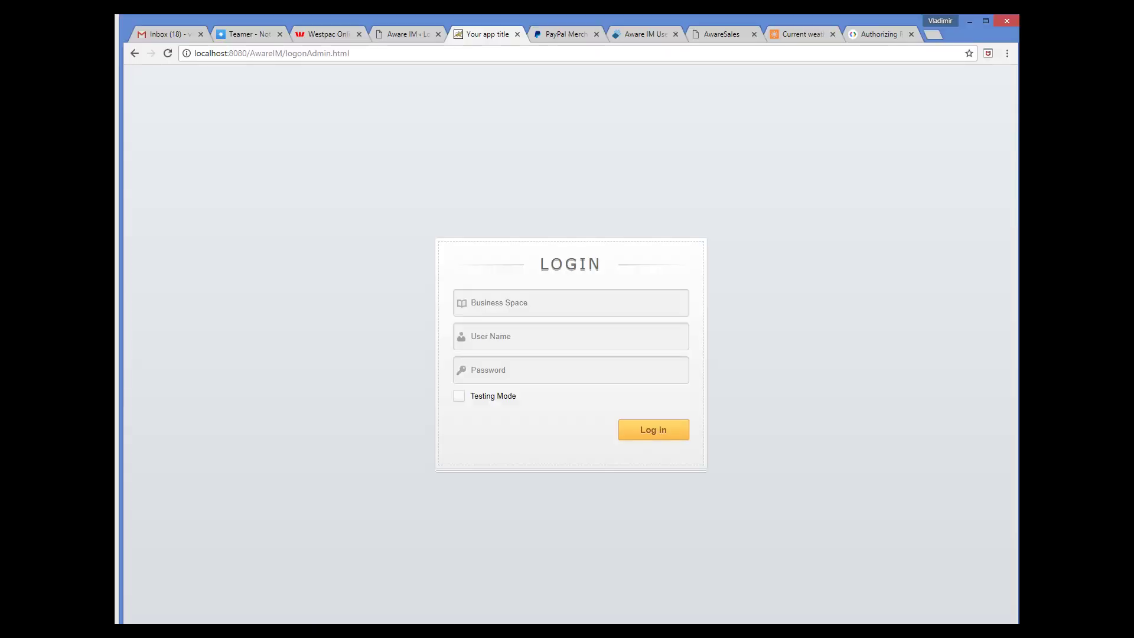
# Log into business space 'Weather' with the administrator user name and password, Testing Mode on
pyautogui.click(514, 299)
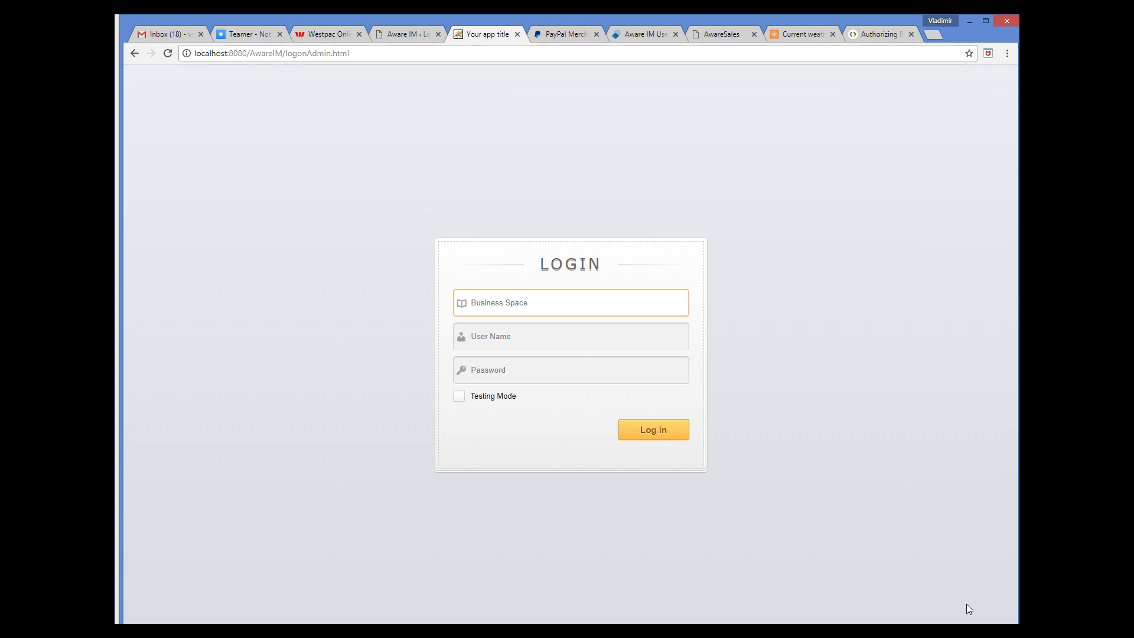
pyautogui.write('Weather')
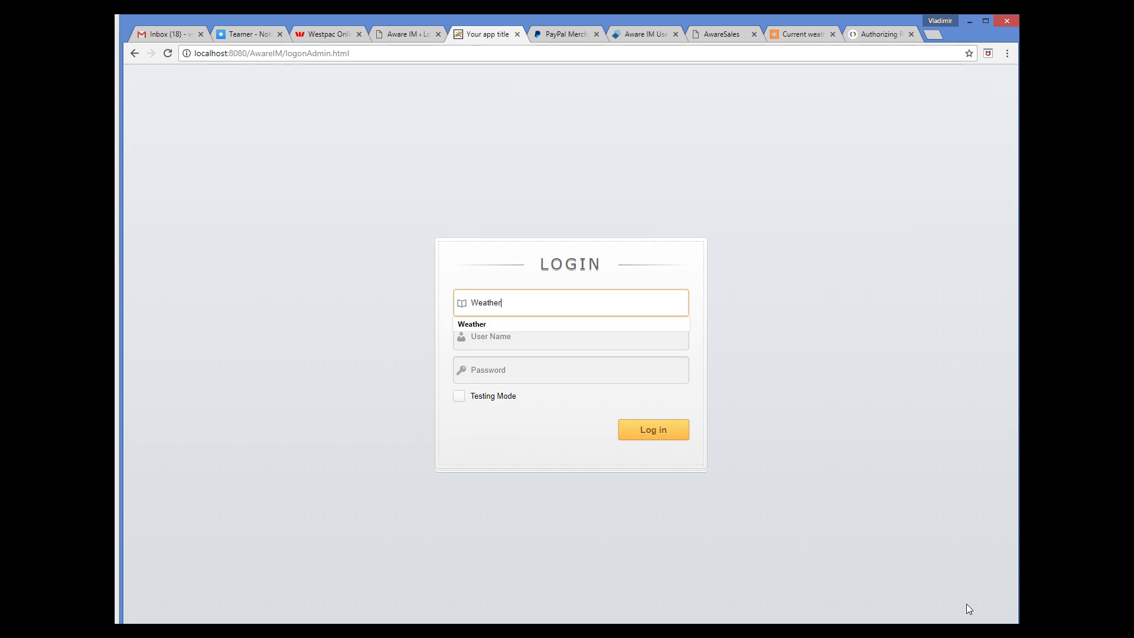
pyautogui.press('Tab')
pyautogui.write('admimn')
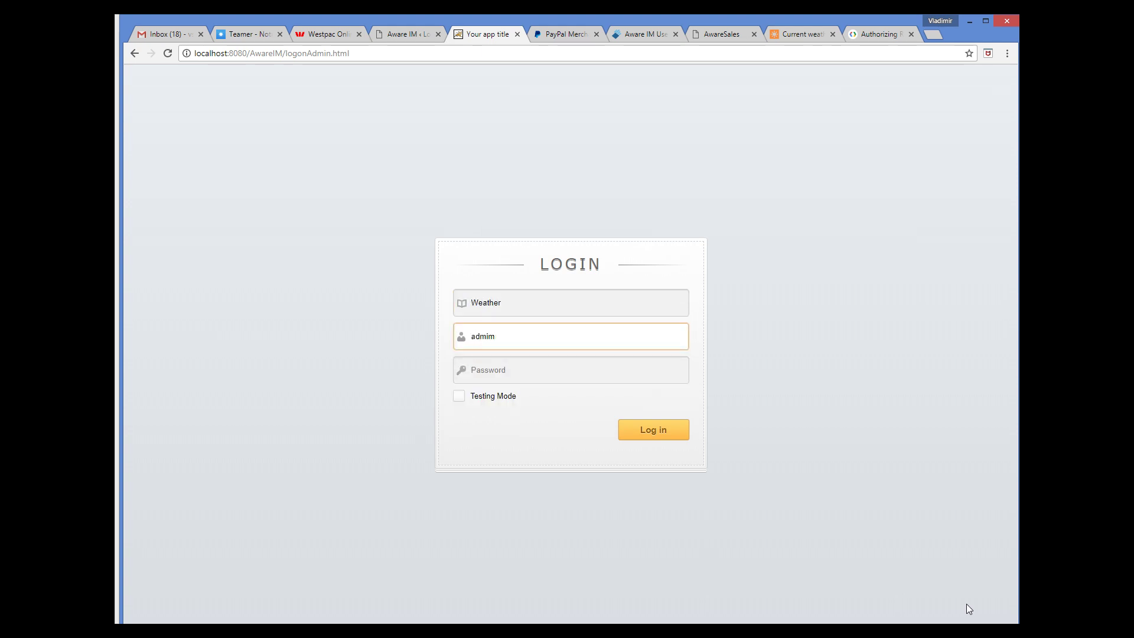
pyautogui.press('BackSpace')
pyautogui.write('n')
pyautogui.press('Tab')
pyautogui.write('password')
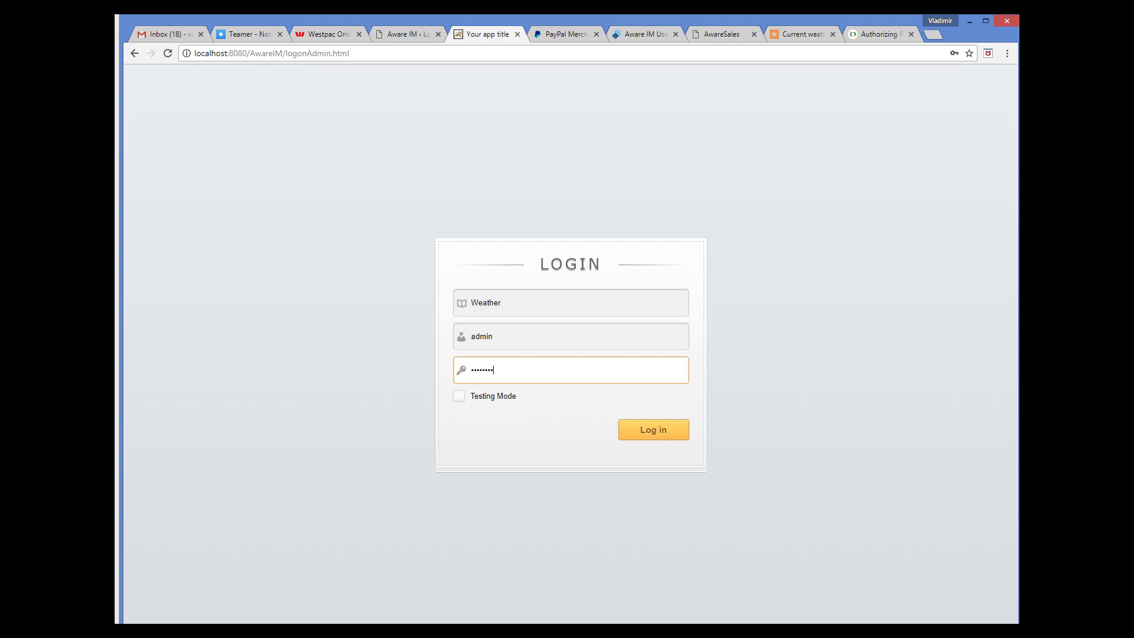
pyautogui.click(461, 396)
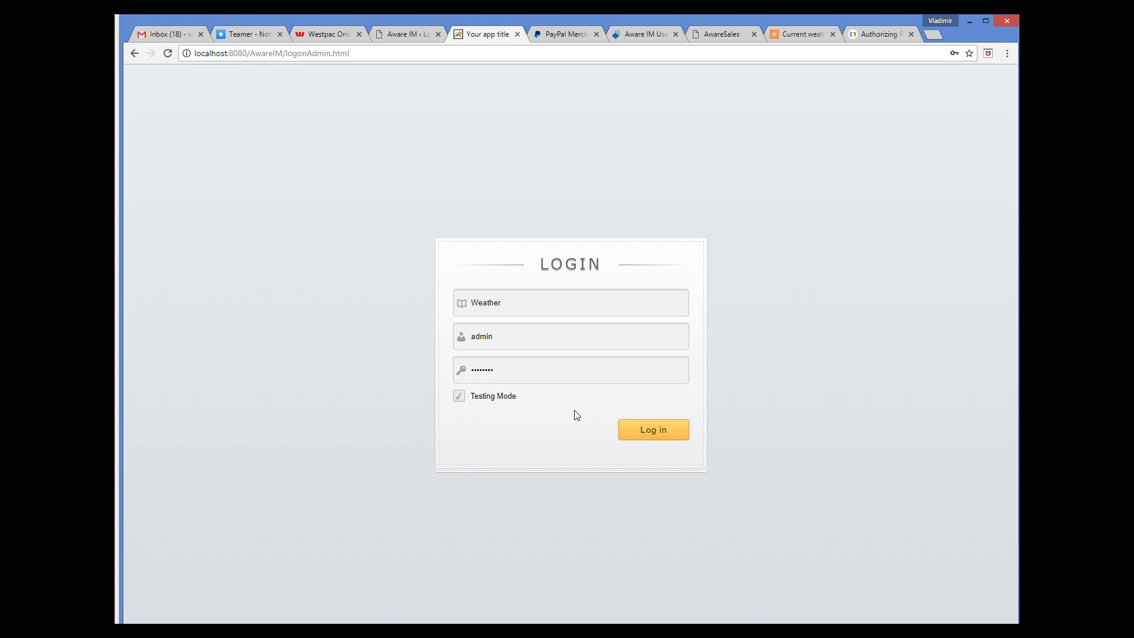
pyautogui.click(658, 426)
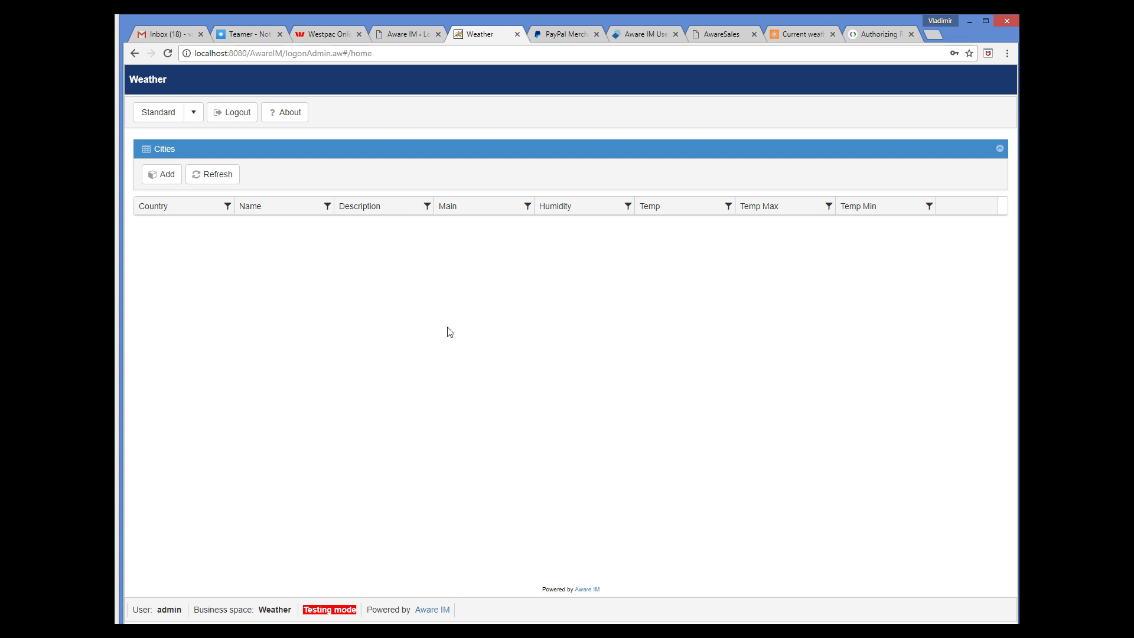
# Add a Boston, US city, fetch its current weather, then show the Google Calendar authorization docs
pyautogui.click(157, 176)
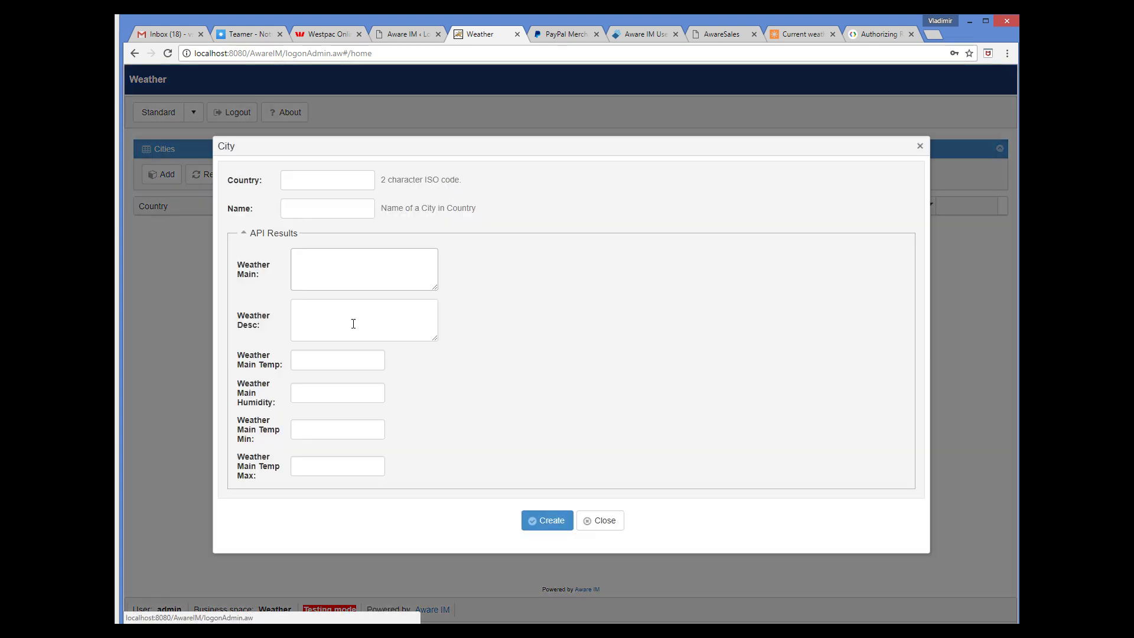
pyautogui.write('US')
pyautogui.press('Tab')
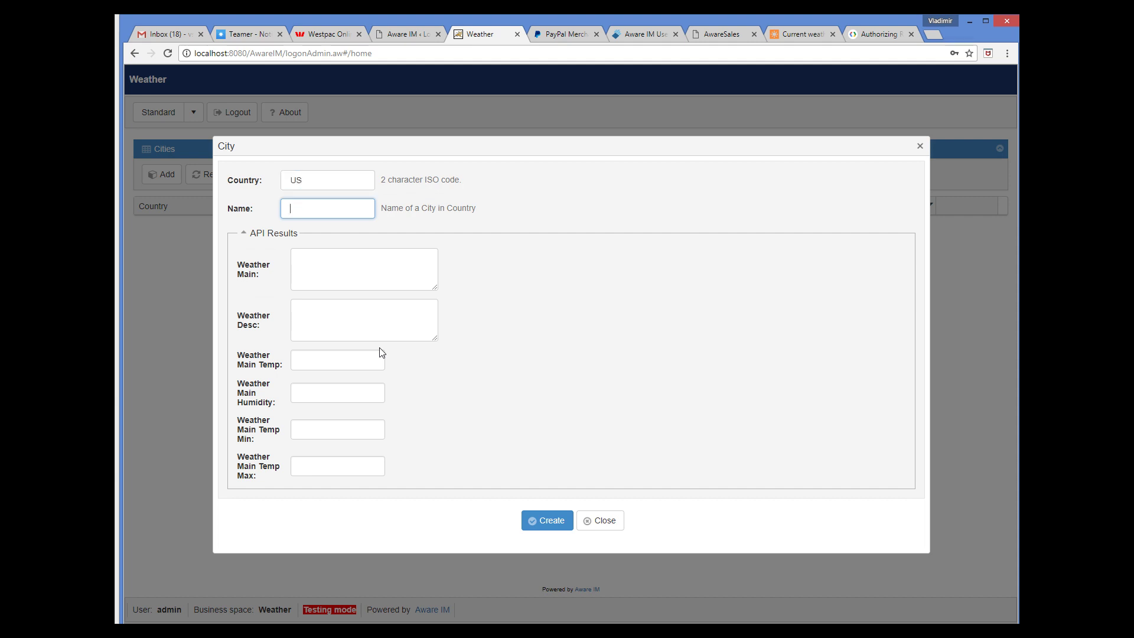
pyautogui.write('Bos')
pyautogui.write('ti')
pyautogui.write('n')
pyautogui.click(561, 518)
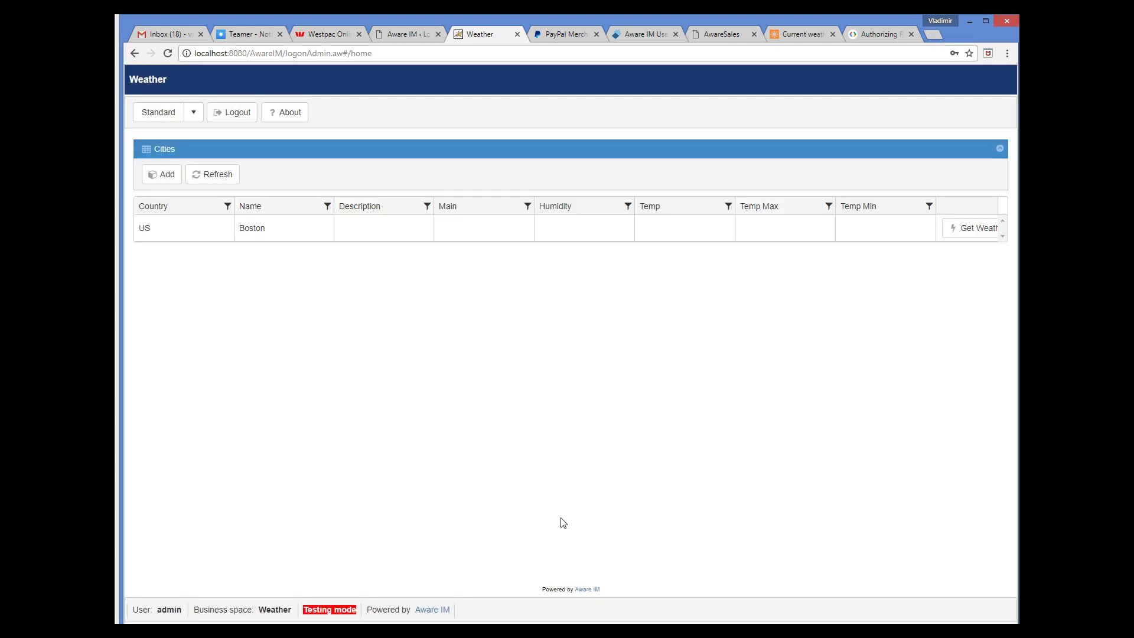
pyautogui.click(983, 237)
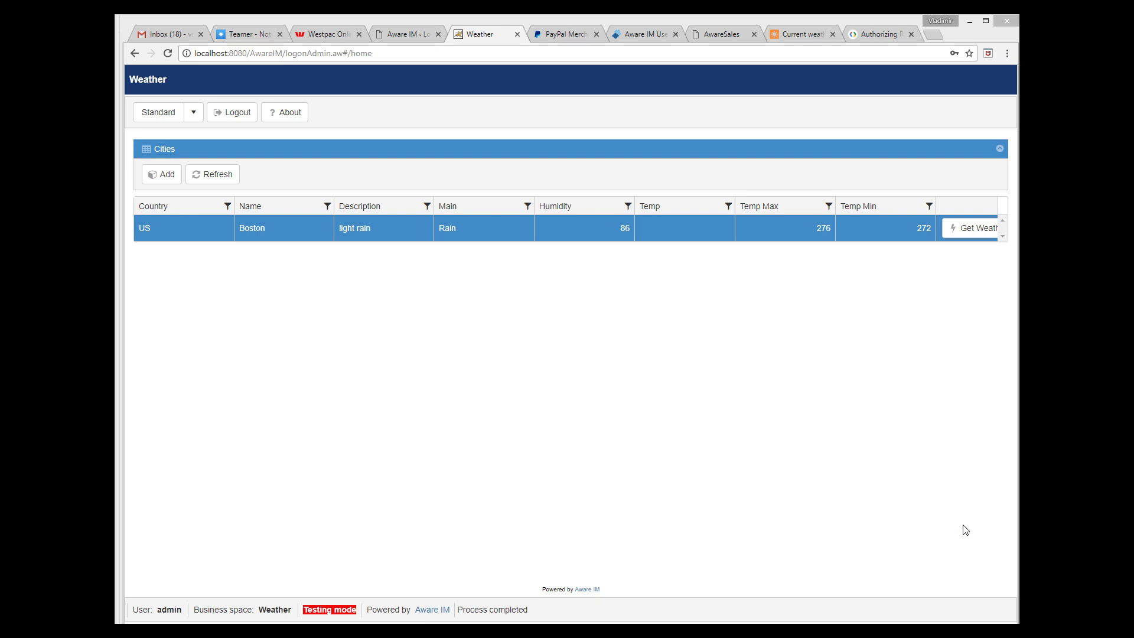
pyautogui.click(883, 35)
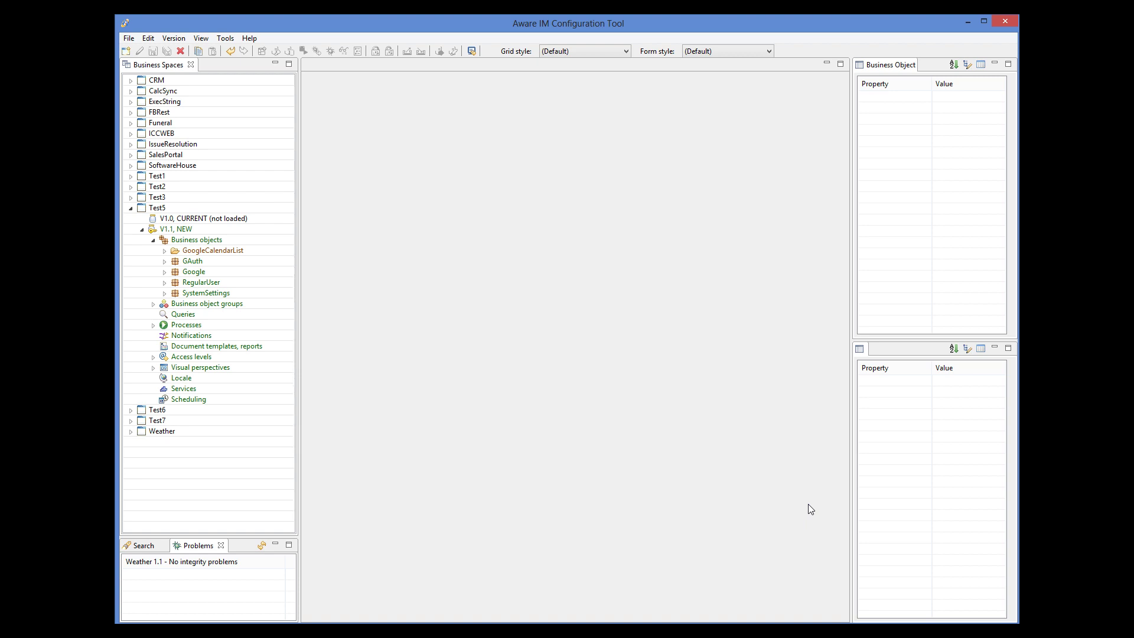
# Open the Google object's REST OAuth 2.0 settings, showing calendar scope and Google_Auth_Token storage
pyautogui.click(194, 272)
pyautogui.doubleClick(194, 271)
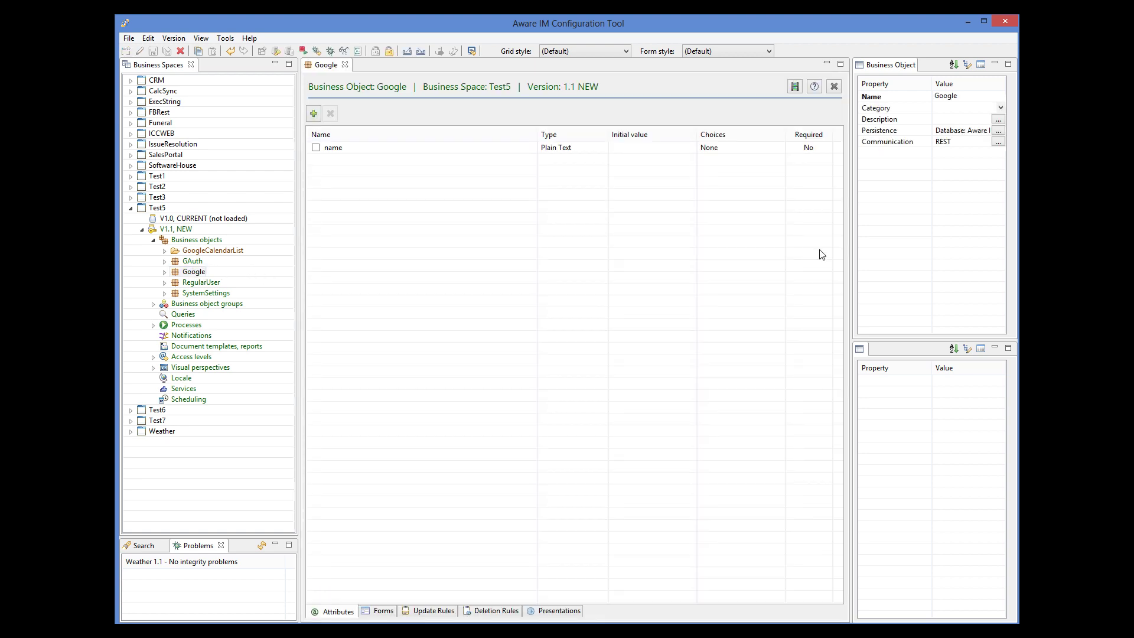
pyautogui.click(998, 143)
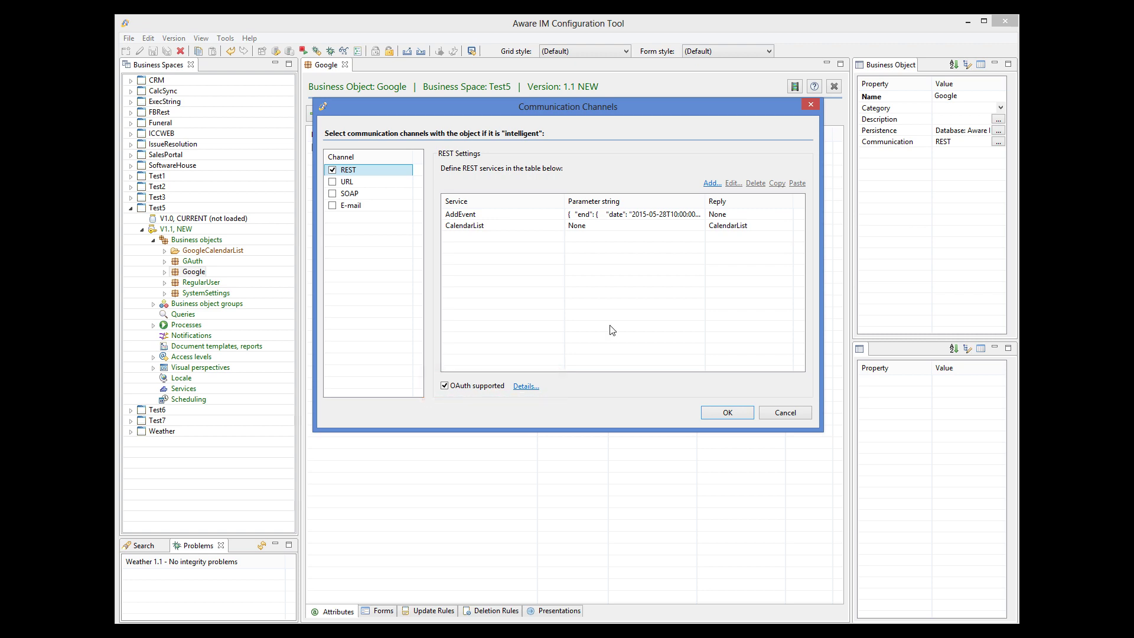
pyautogui.click(521, 388)
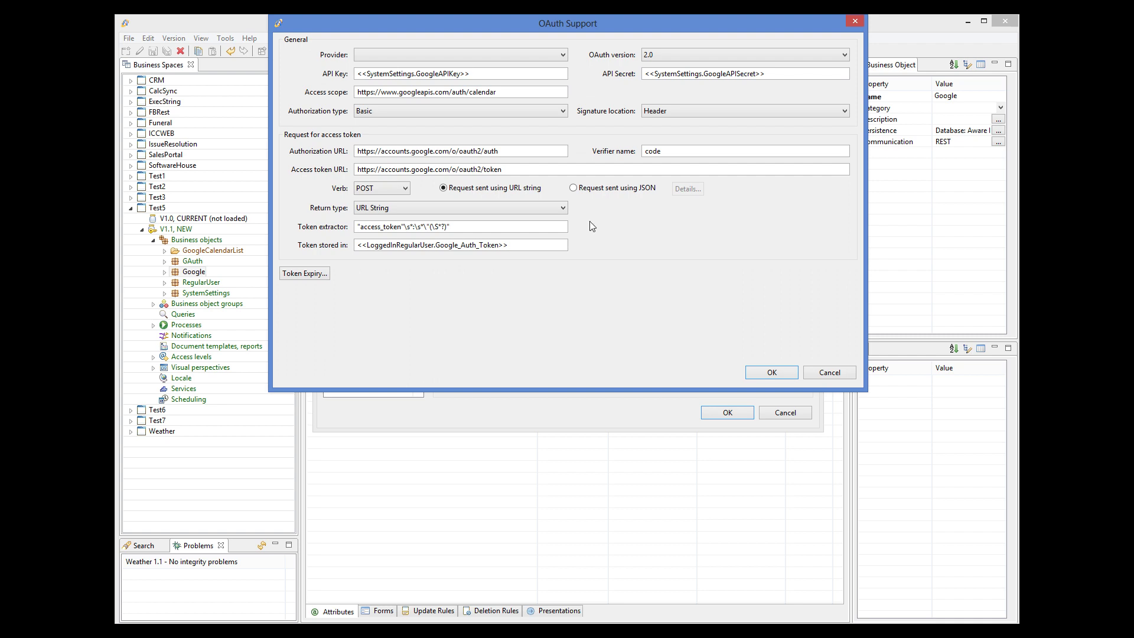
# Auto-fill the OAuth settings by choosing the GOOGLE provider, then cancel the OAuth Support dialog
pyautogui.click(440, 56)
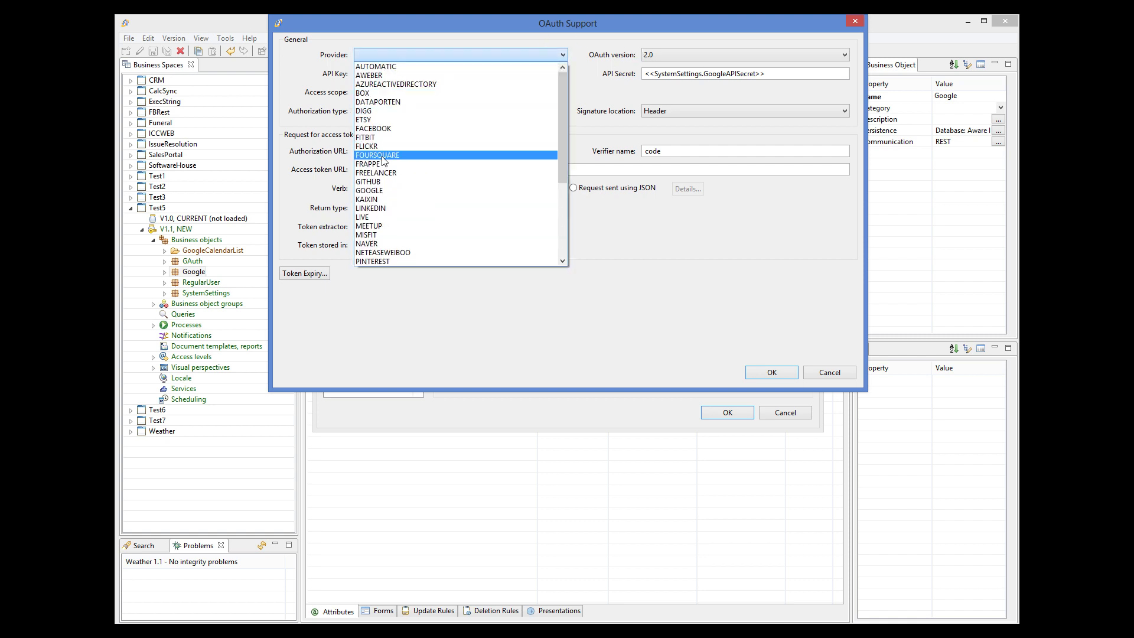
pyautogui.click(390, 191)
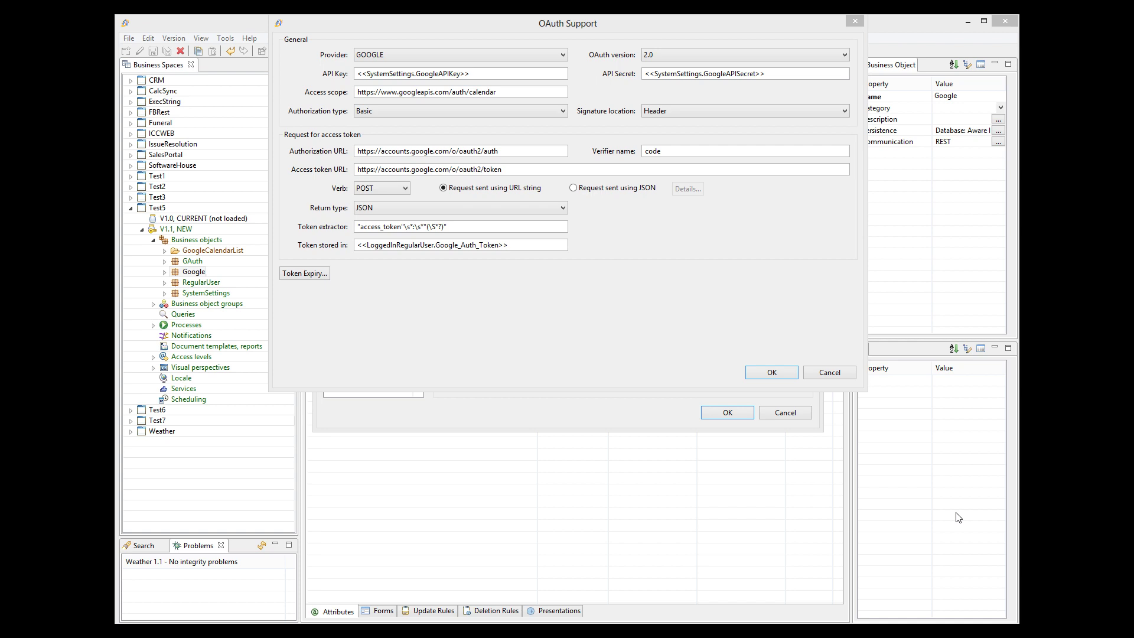
pyautogui.click(838, 375)
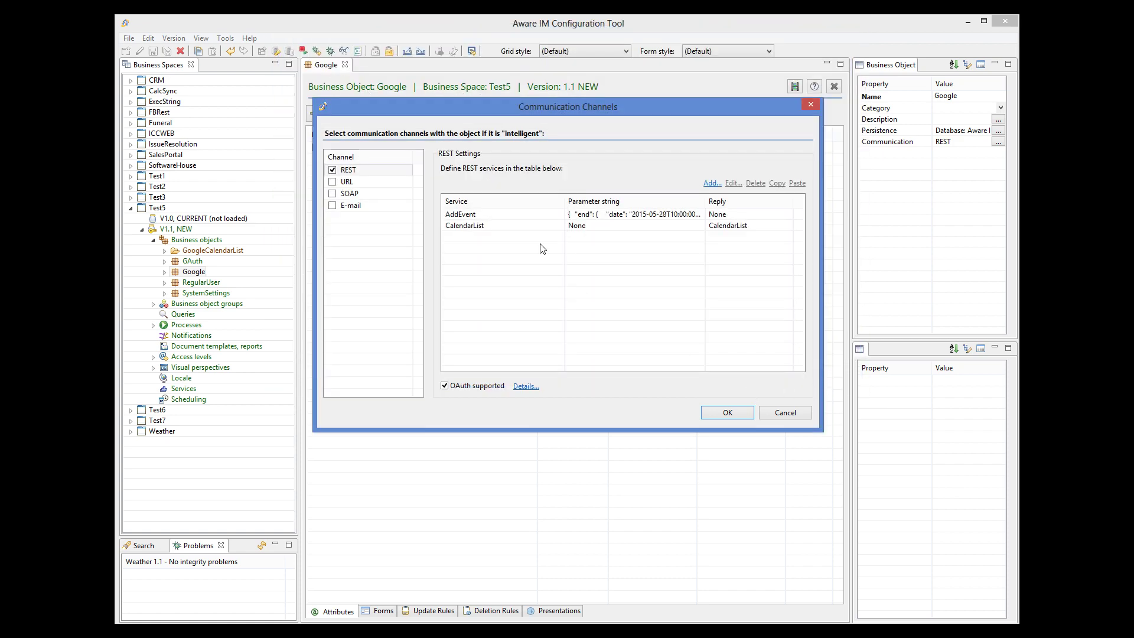
# Review the CalendarList REST service definition, then open the CalendarList object under GoogleCalendarList
pyautogui.click(466, 228)
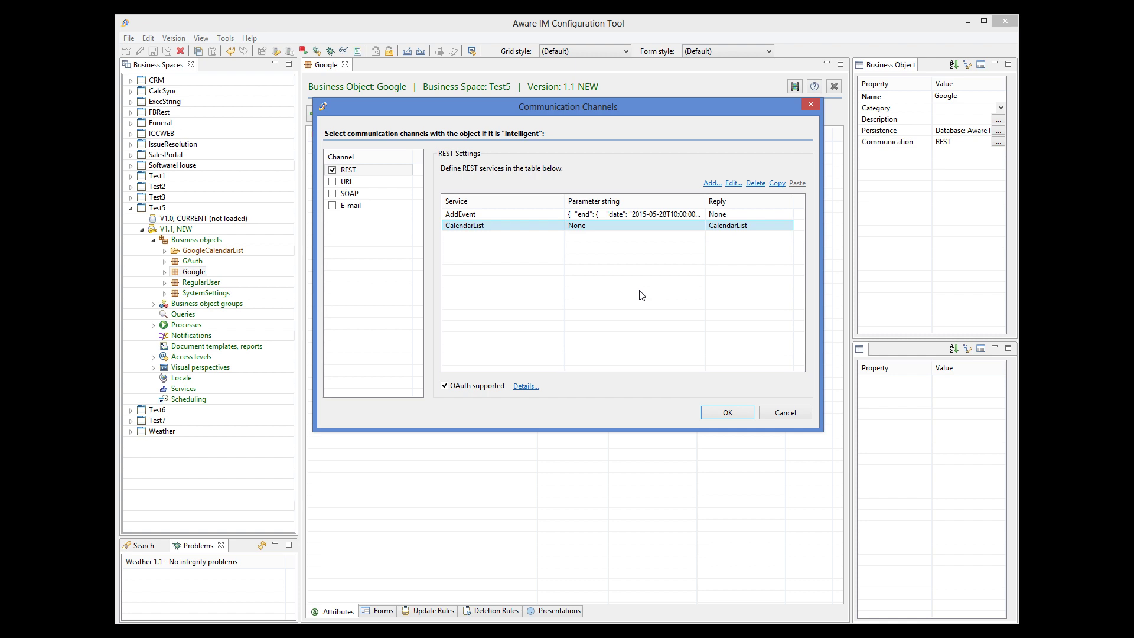
pyautogui.click(733, 184)
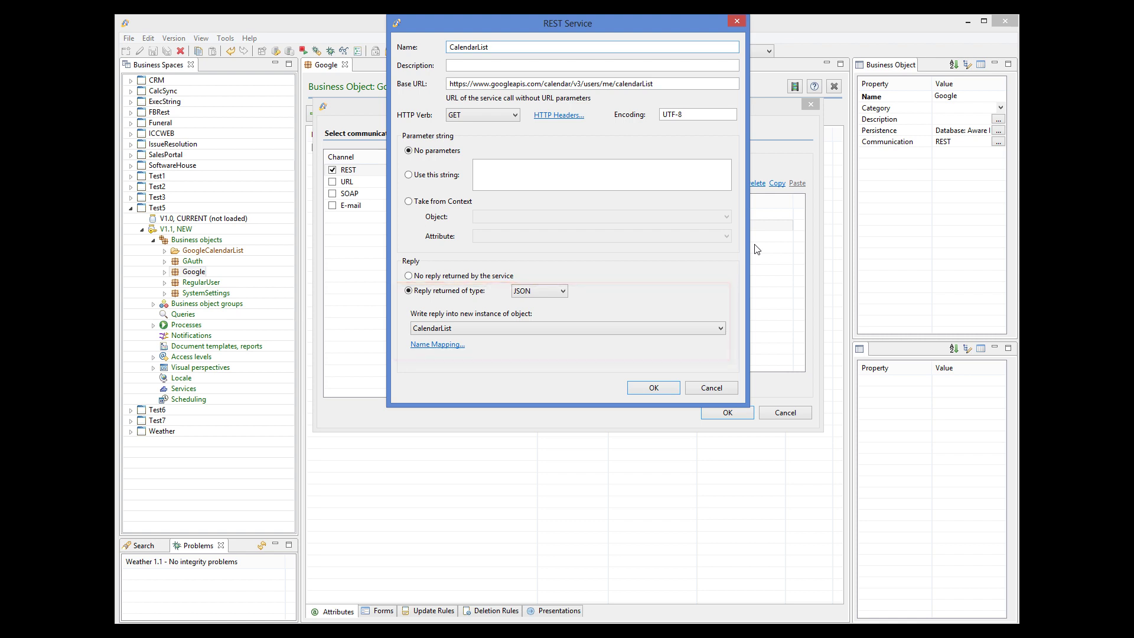
pyautogui.click(725, 388)
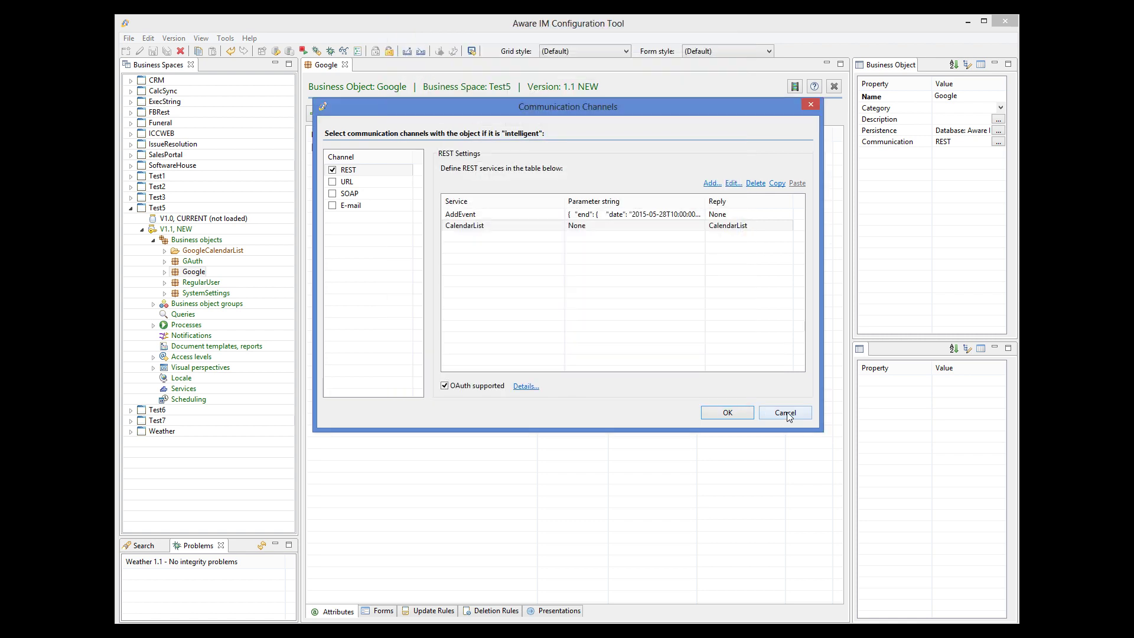
pyautogui.click(781, 414)
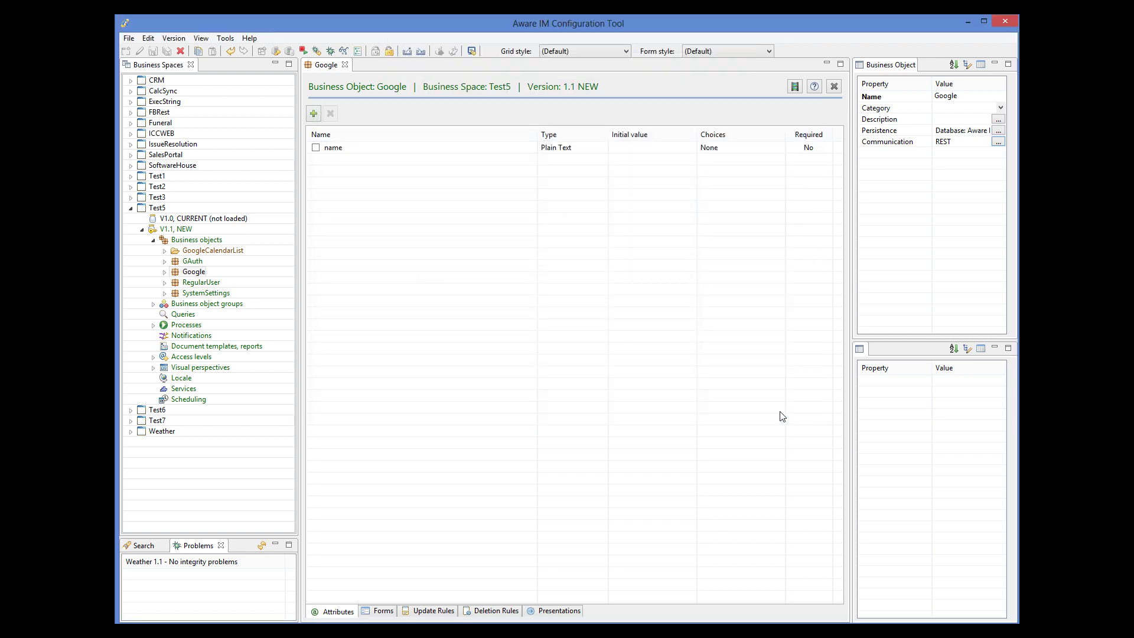
pyautogui.click(164, 251)
pyautogui.doubleClick(207, 261)
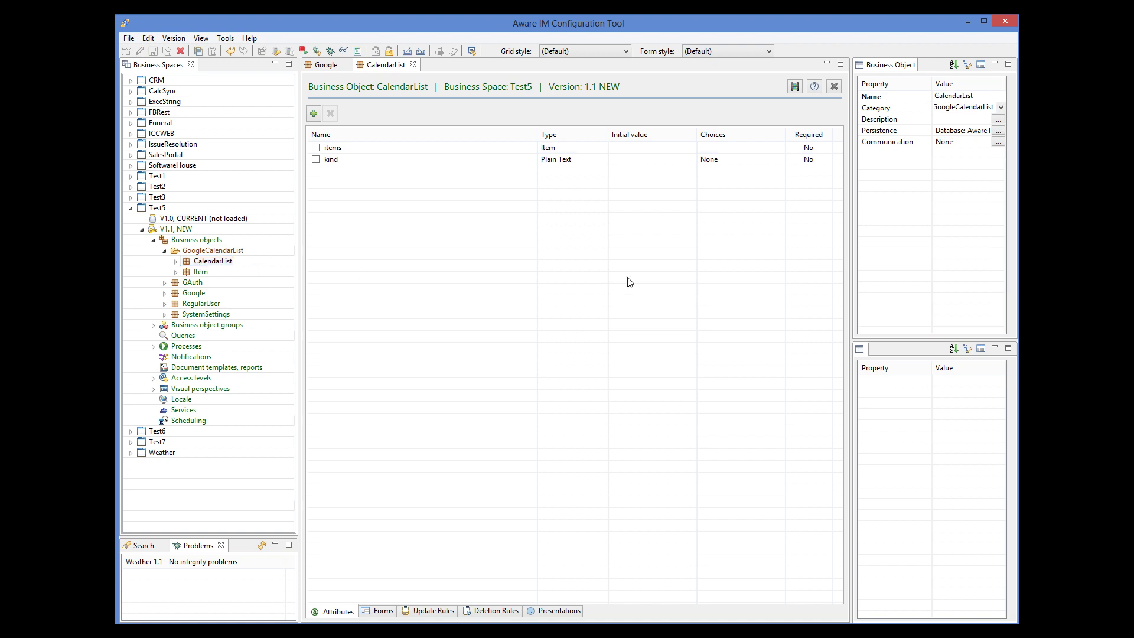
# Inspect the items attribute and the Get_Calendar_List process's Call service and Display results rules
pyautogui.click(558, 152)
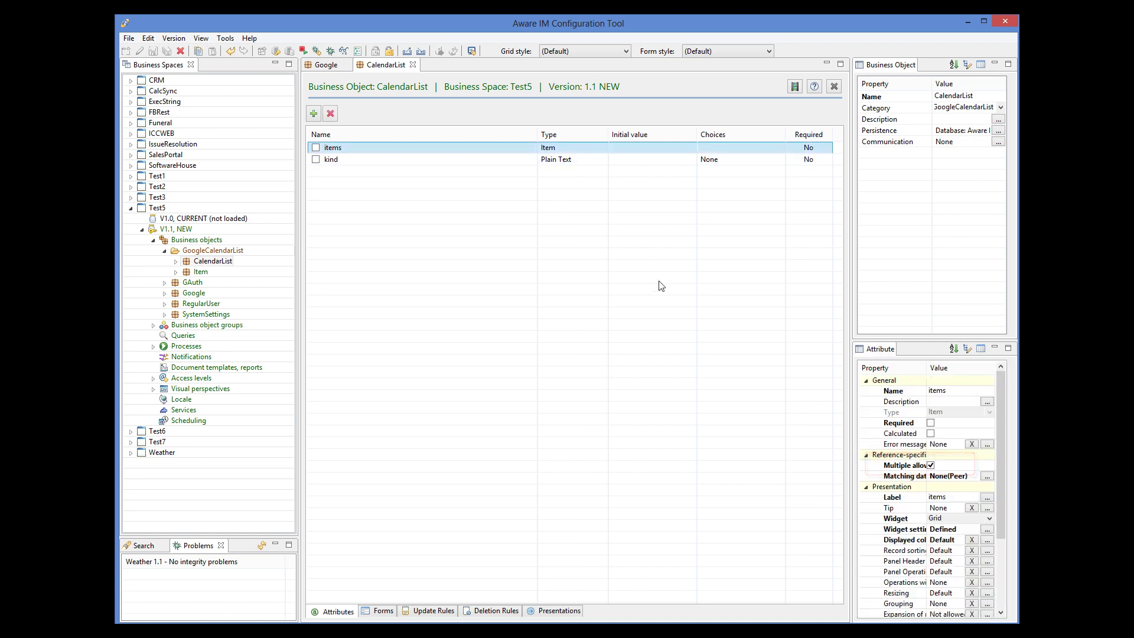
pyautogui.doubleClick(187, 346)
pyautogui.doubleClick(204, 367)
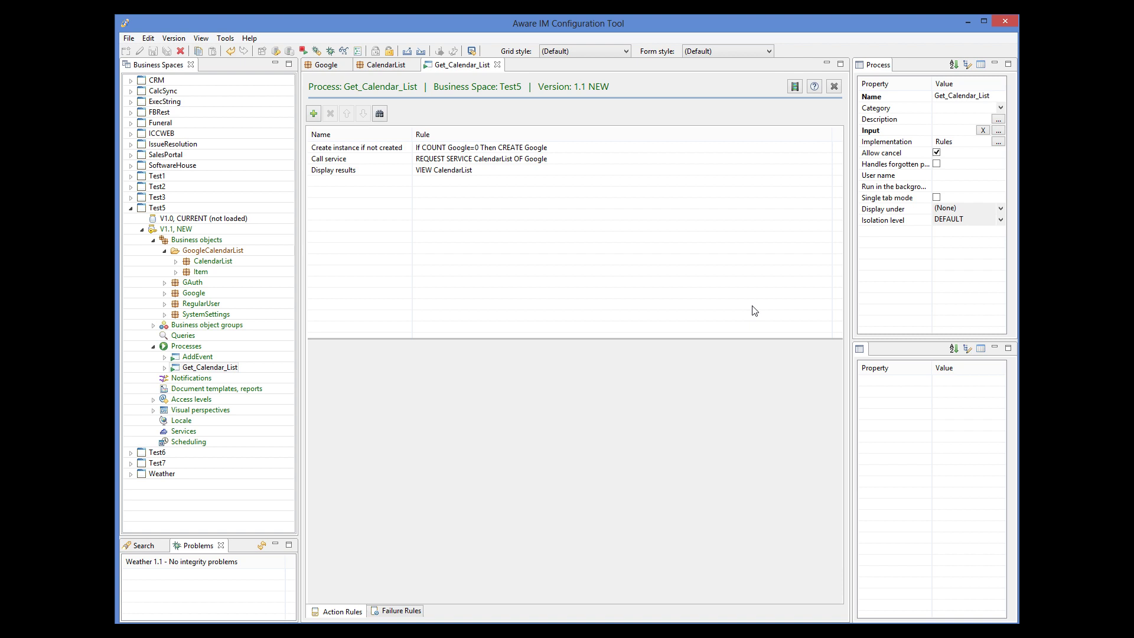
pyautogui.click(505, 161)
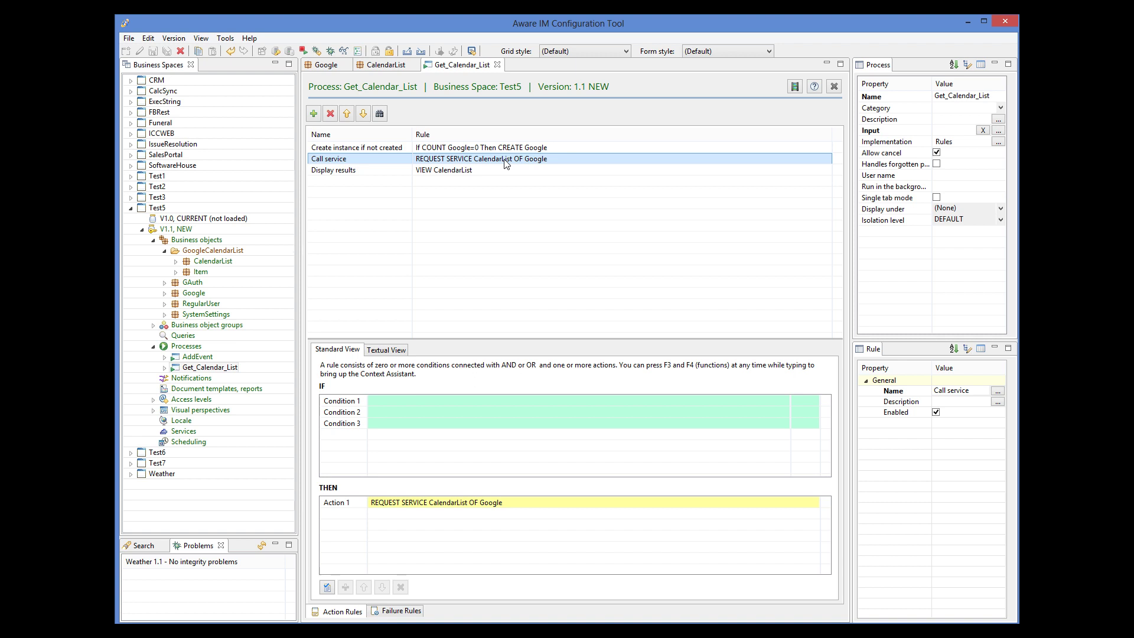
pyautogui.click(462, 171)
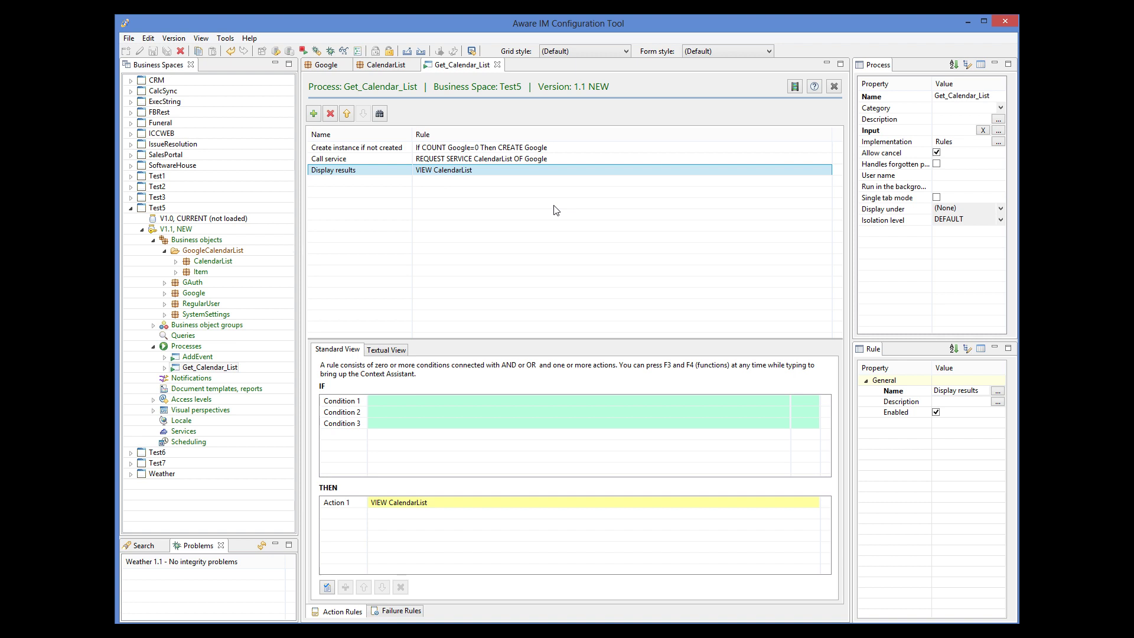
# Quickly put Test5 version 1.1 under test
pyautogui.click(181, 230)
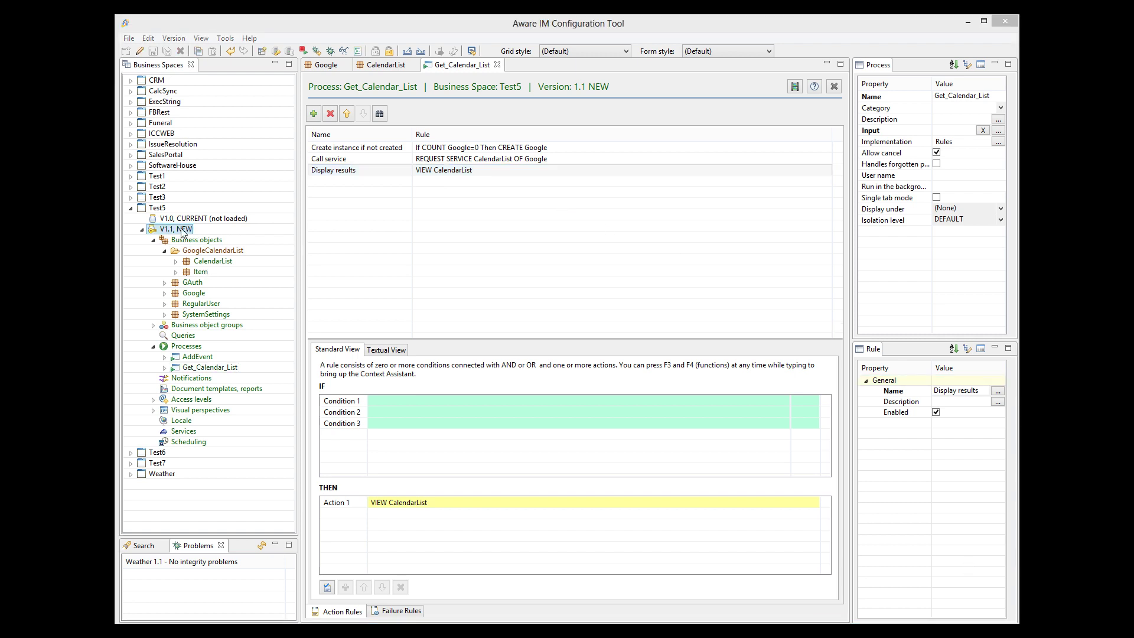
pyautogui.rightClick(181, 230)
pyautogui.click(224, 292)
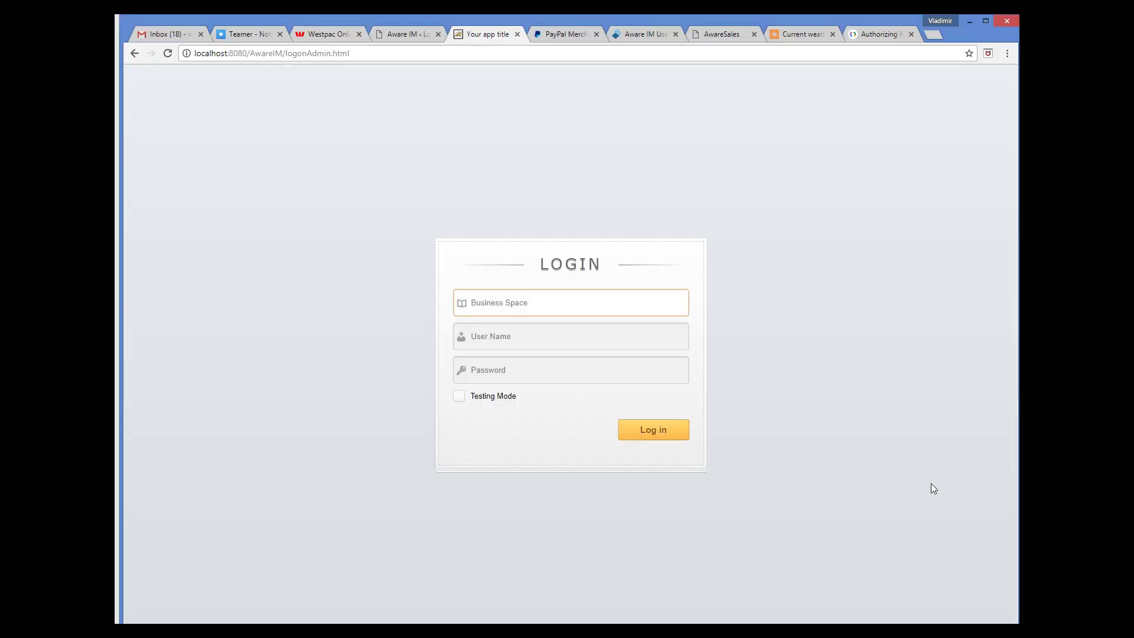
# Log in to business space Test5 with the administrator user name and password, Testing Mode on
pyautogui.write('Test5')
pyautogui.press('Tab')
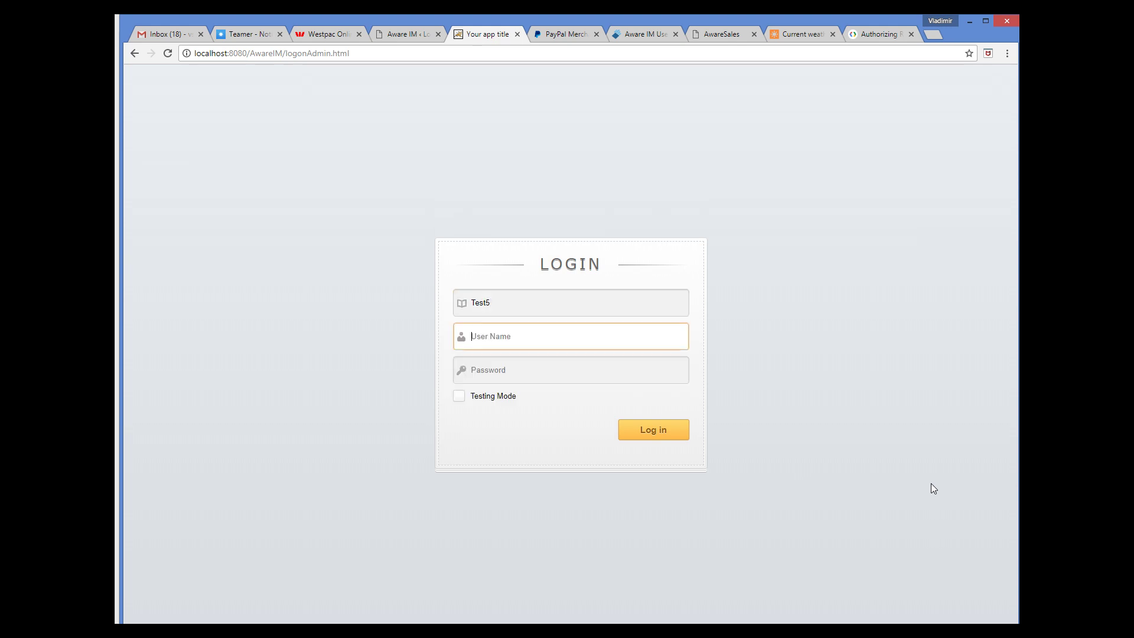
pyautogui.write('admin')
pyautogui.press('Tab')
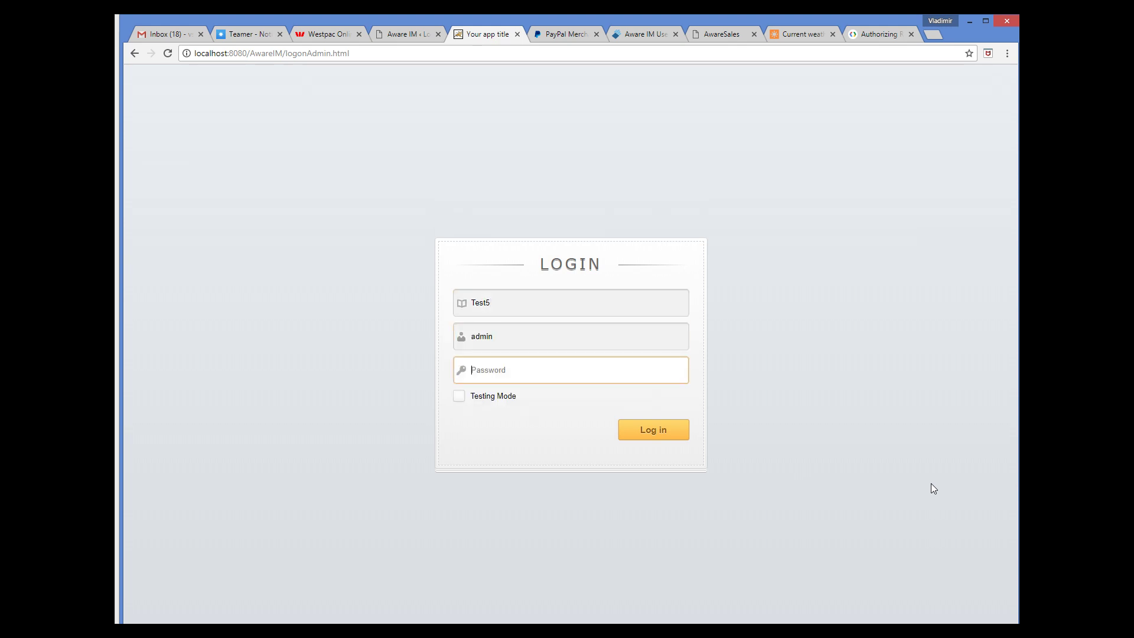
pyautogui.write('*******')
pyautogui.click(459, 396)
pyautogui.click(685, 437)
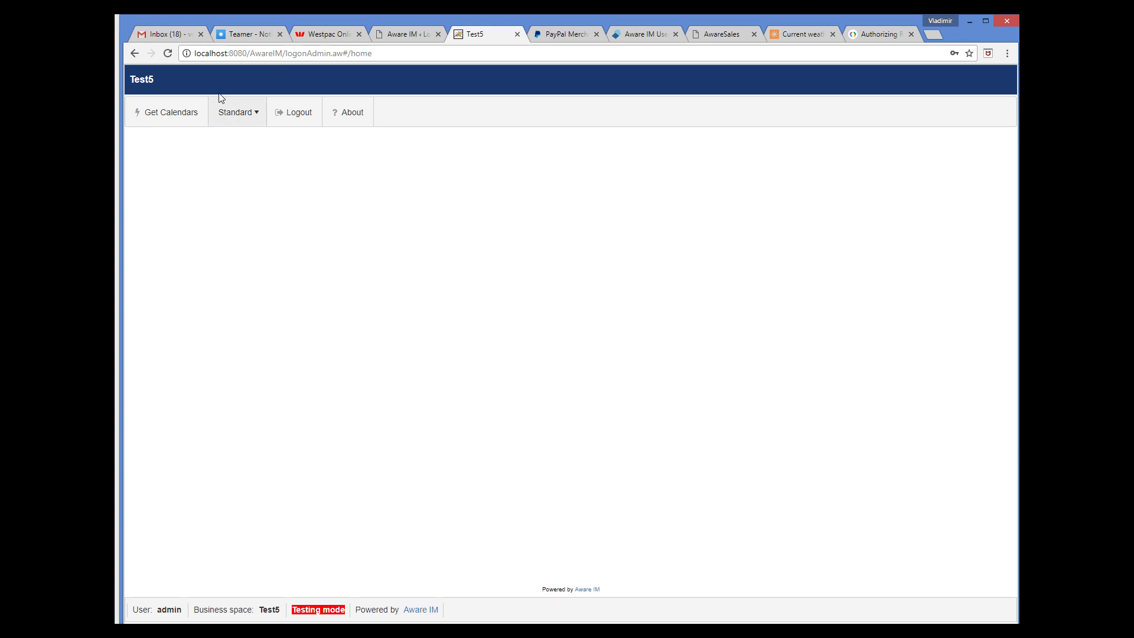
# Run Get Calendars from the Test5 menu bar
pyautogui.click(185, 113)
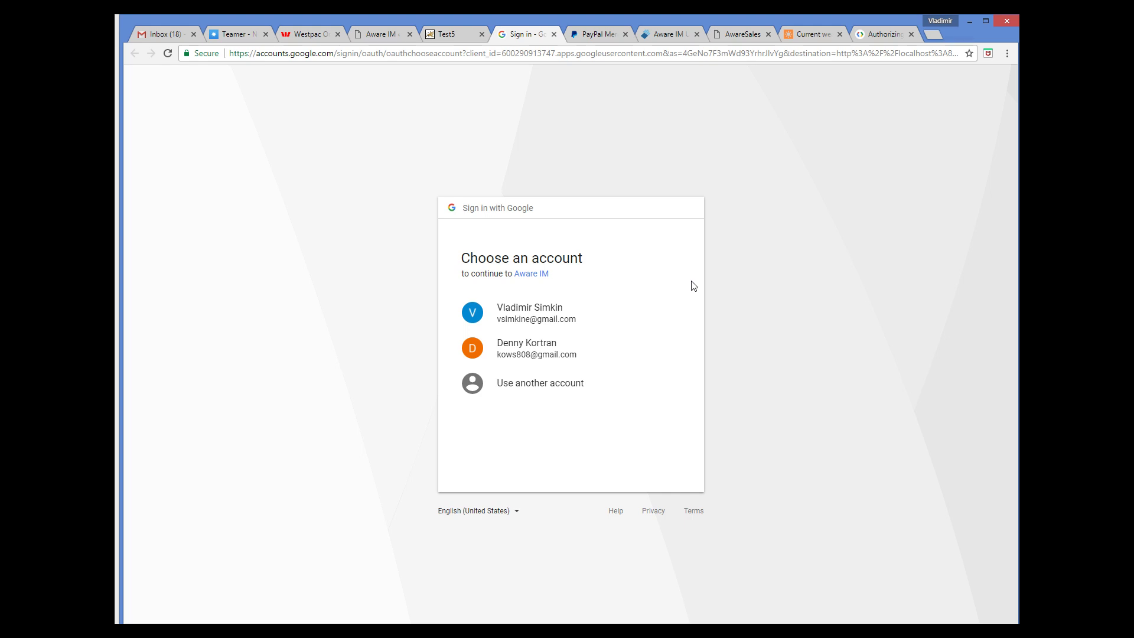
pyautogui.click(526, 317)
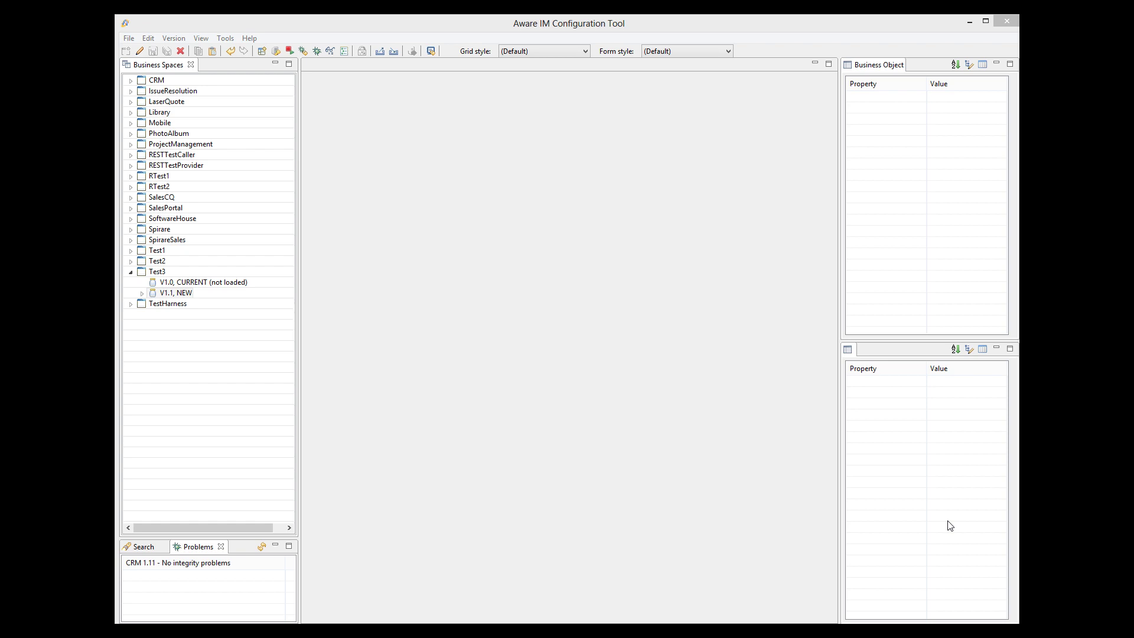
# Enable the REST channel on the RESTProvider1 object in Test3 version 1.1
pyautogui.click(142, 294)
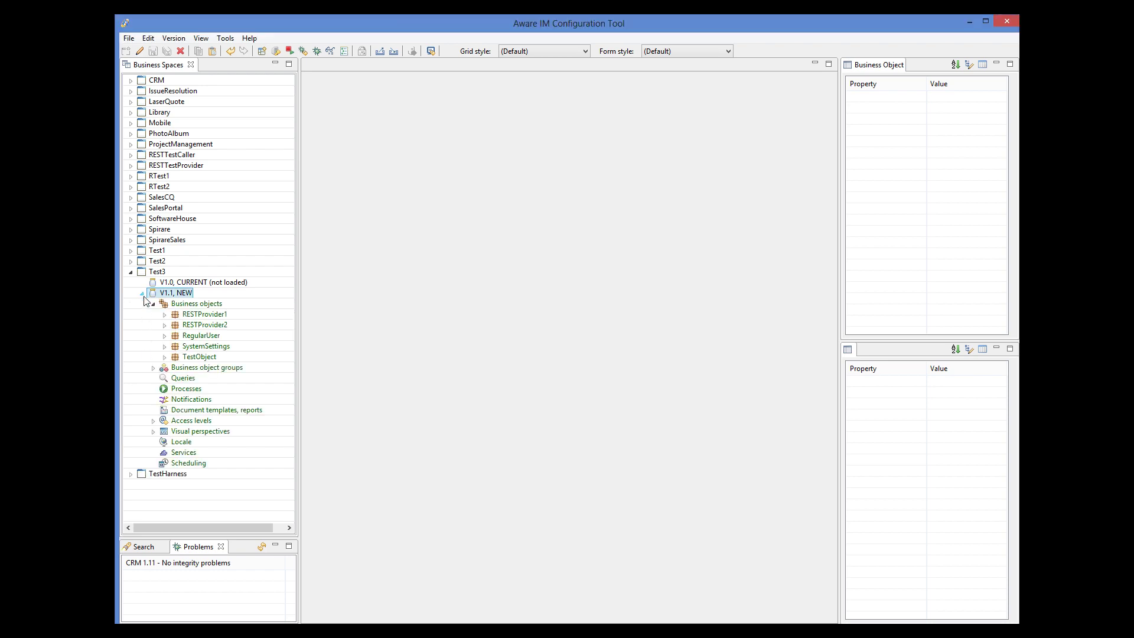
pyautogui.doubleClick(197, 316)
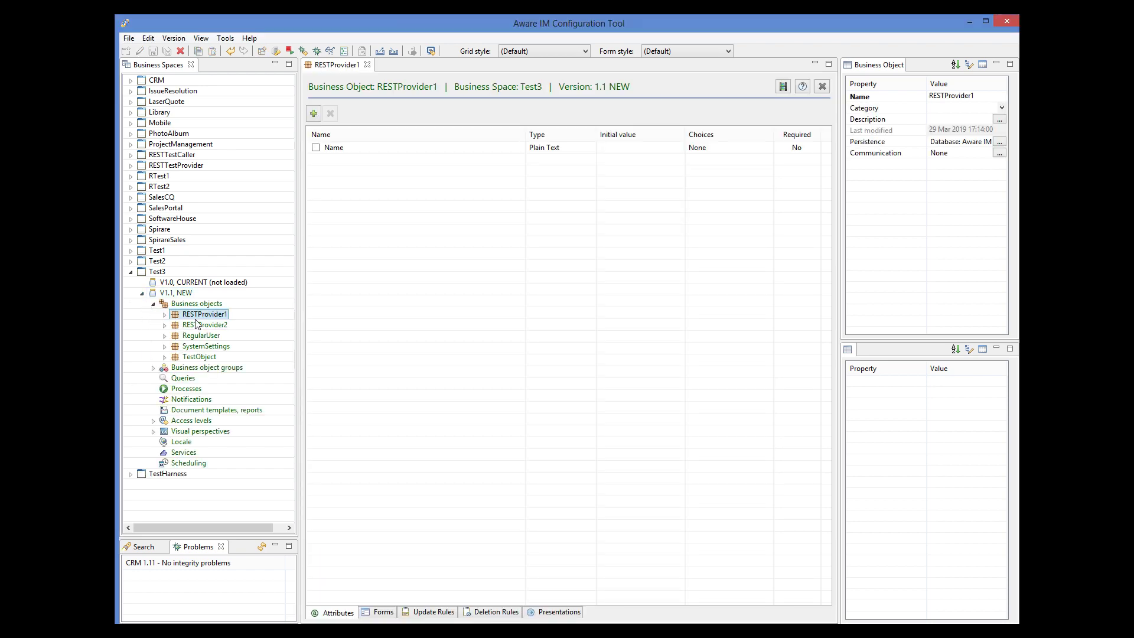
pyautogui.click(999, 153)
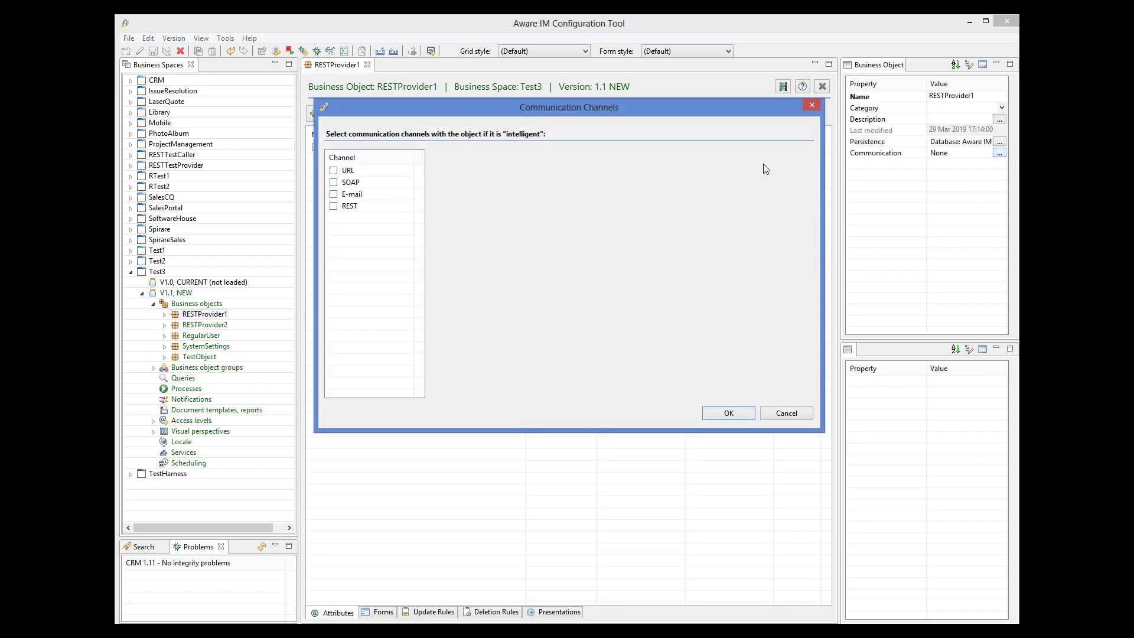
pyautogui.click(334, 206)
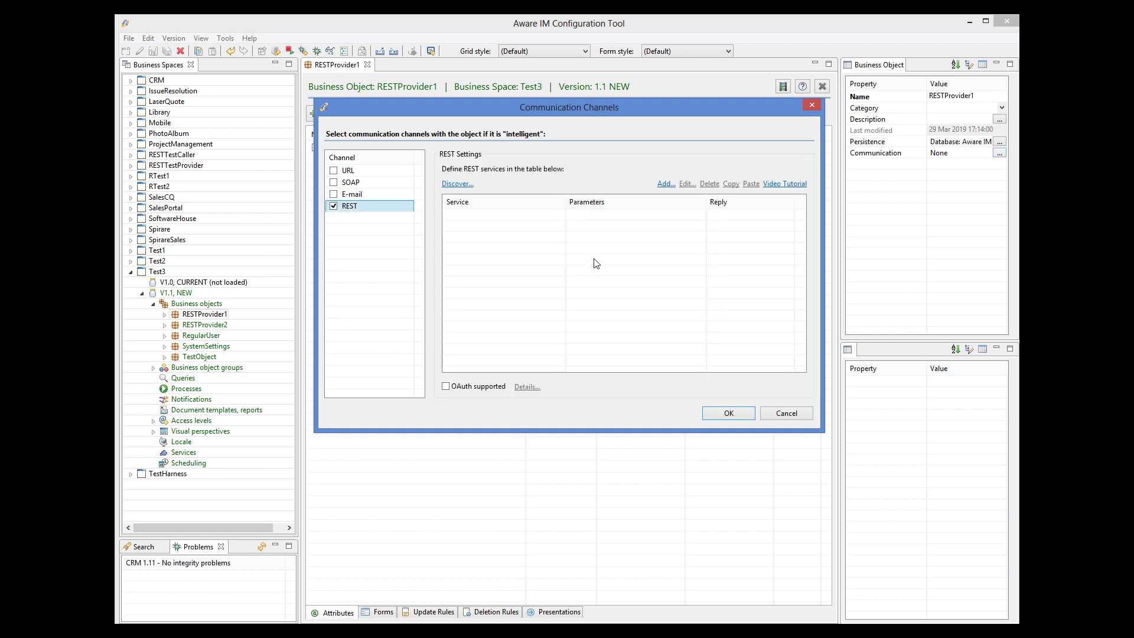
# Add a new REST service with Request body ticked and open its body details
pyautogui.click(665, 184)
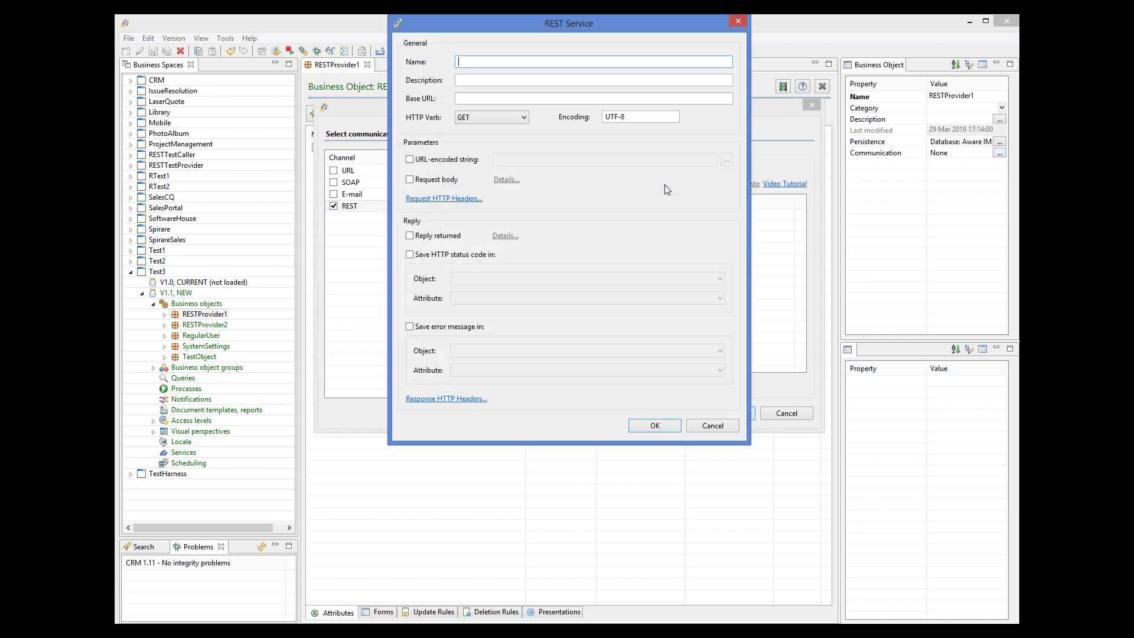
pyautogui.click(410, 179)
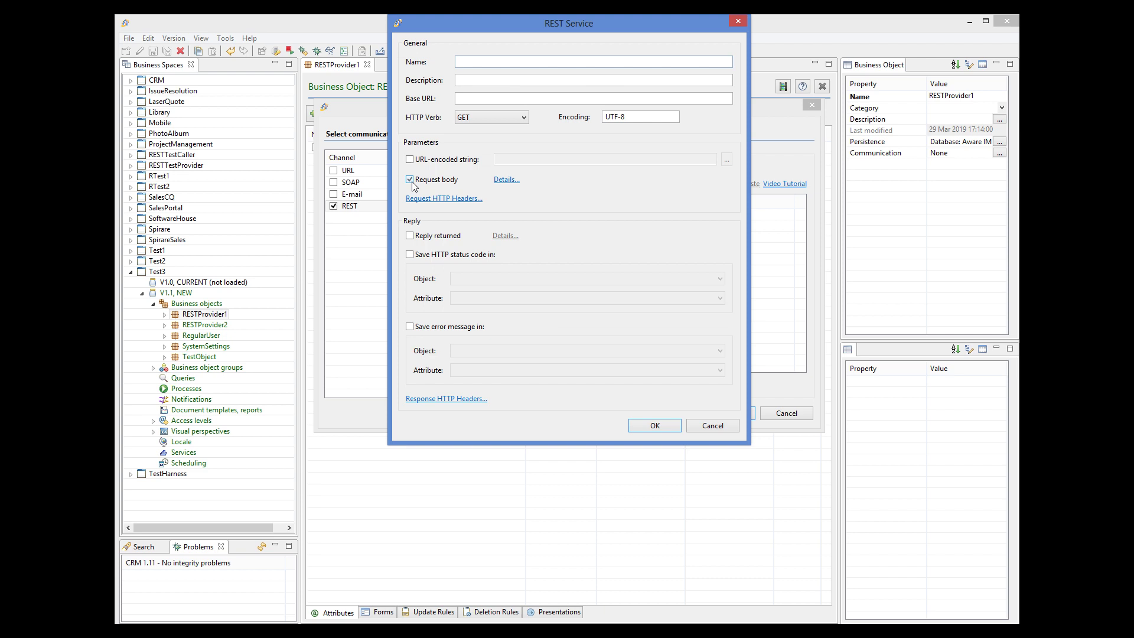
pyautogui.click(509, 180)
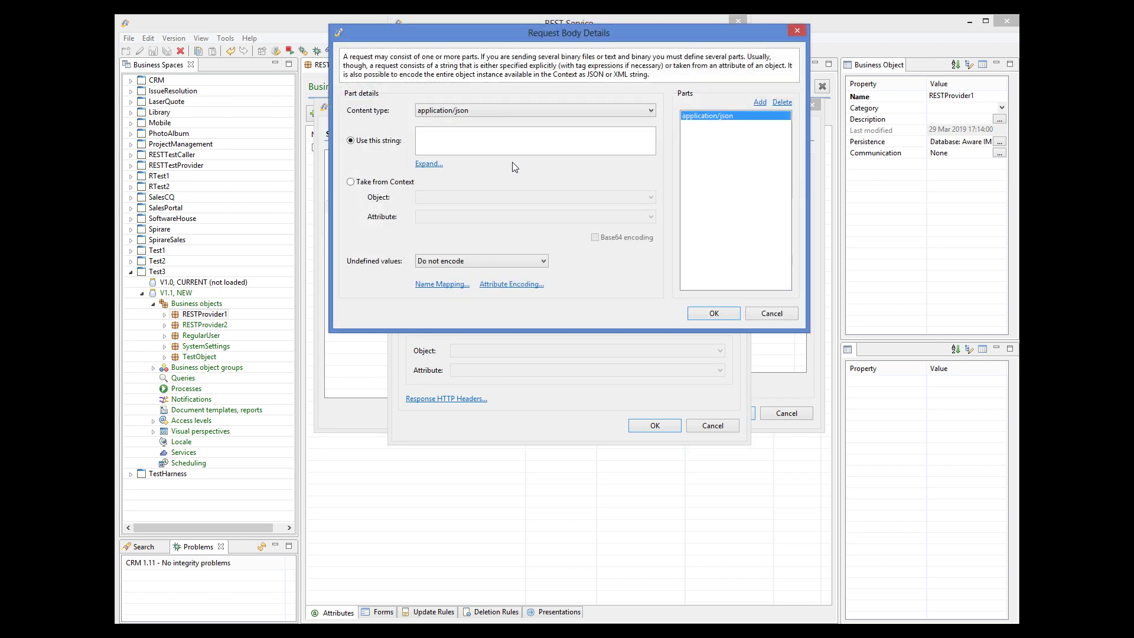
# Set the application/json body part to encode the whole TestObject taken from Context
pyautogui.click(351, 184)
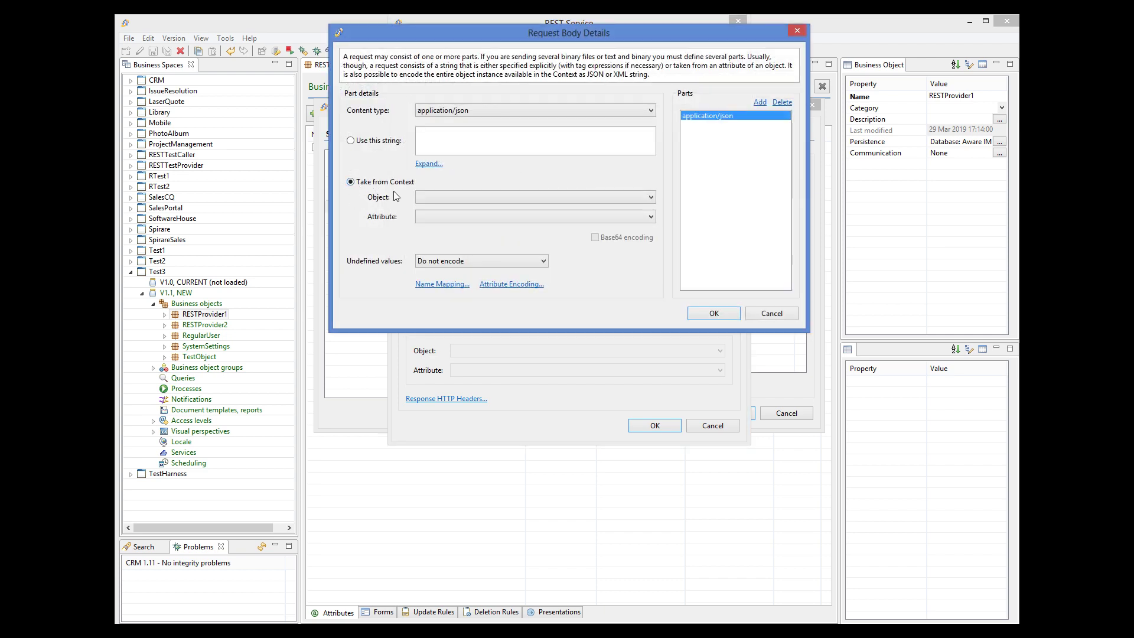
pyautogui.click(434, 198)
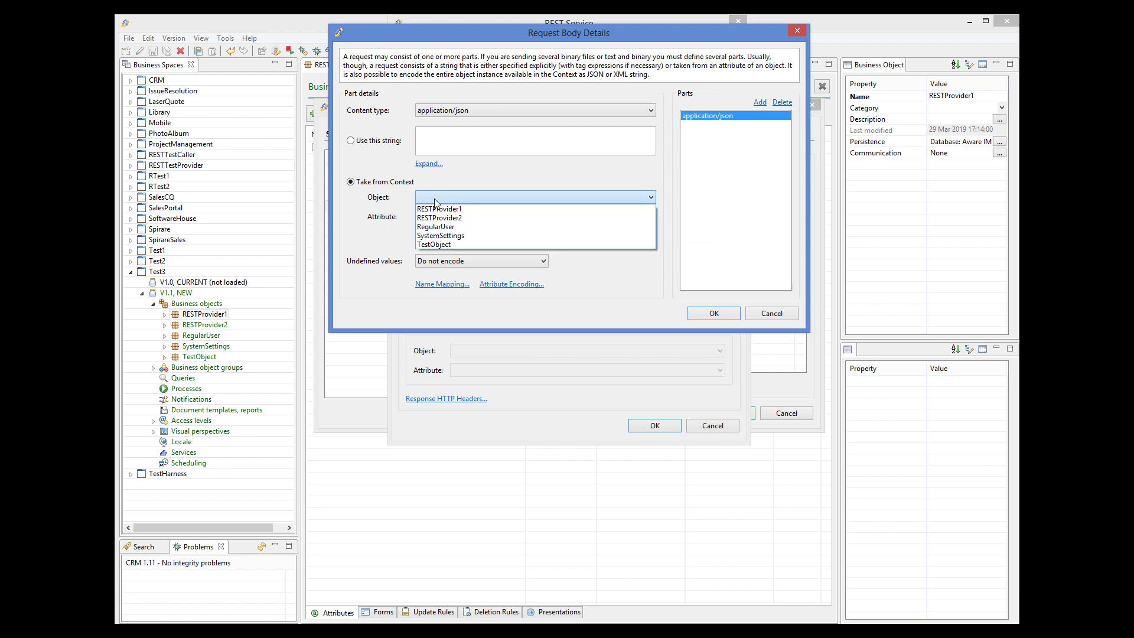
pyautogui.click(442, 244)
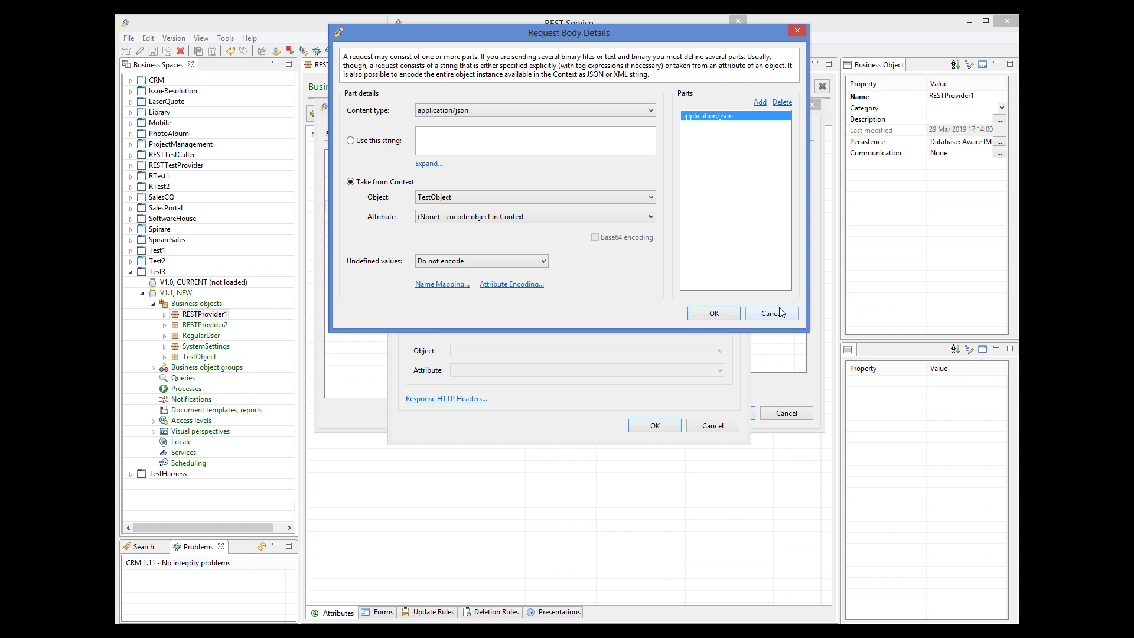
# Switch the part to application/octet-stream carrying TestObject's Picture attribute
pyautogui.click(431, 114)
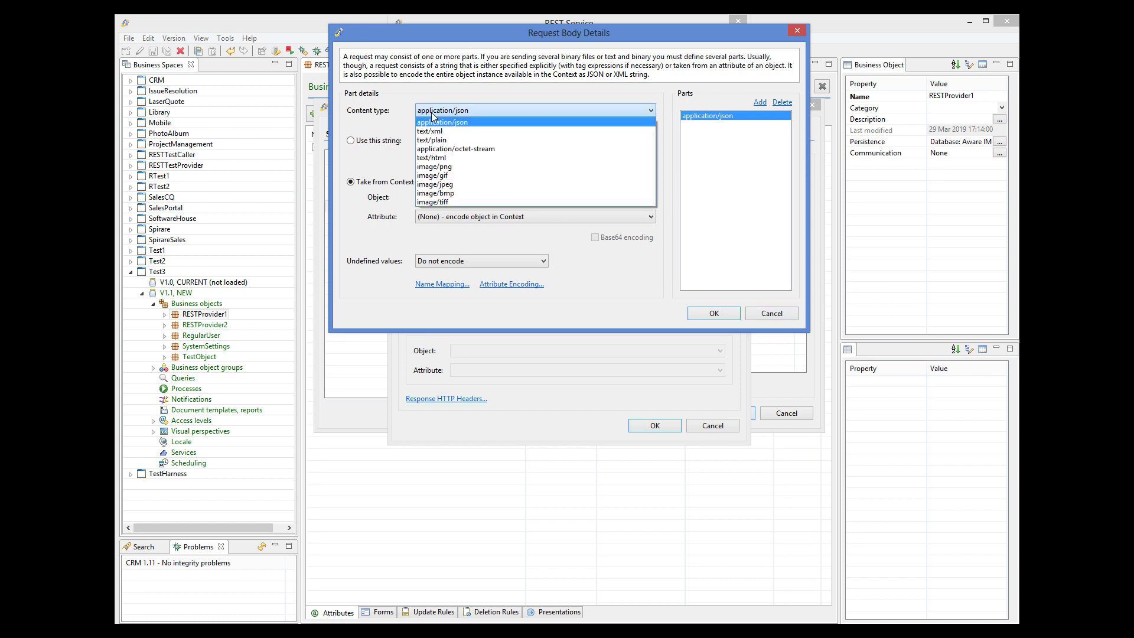
pyautogui.click(442, 149)
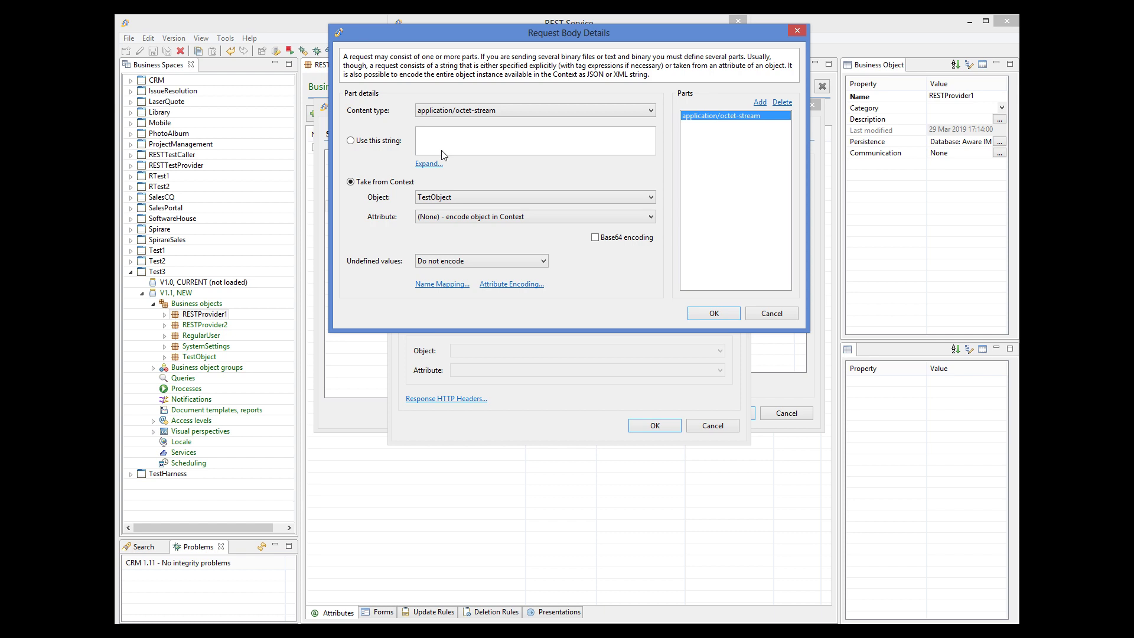
pyautogui.click(456, 218)
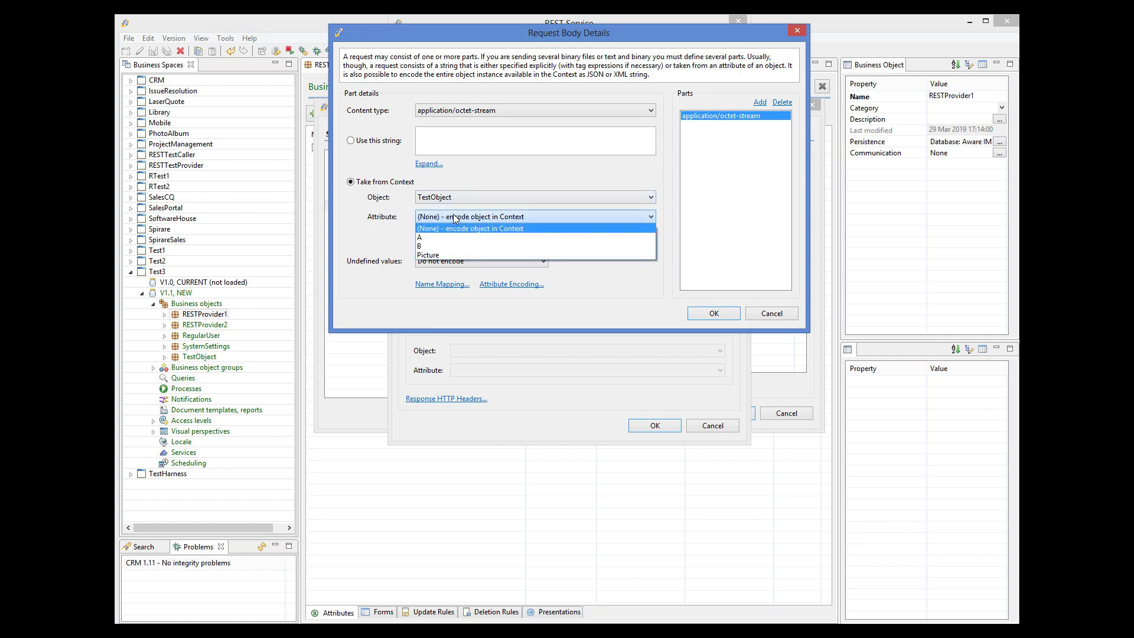
pyautogui.click(434, 256)
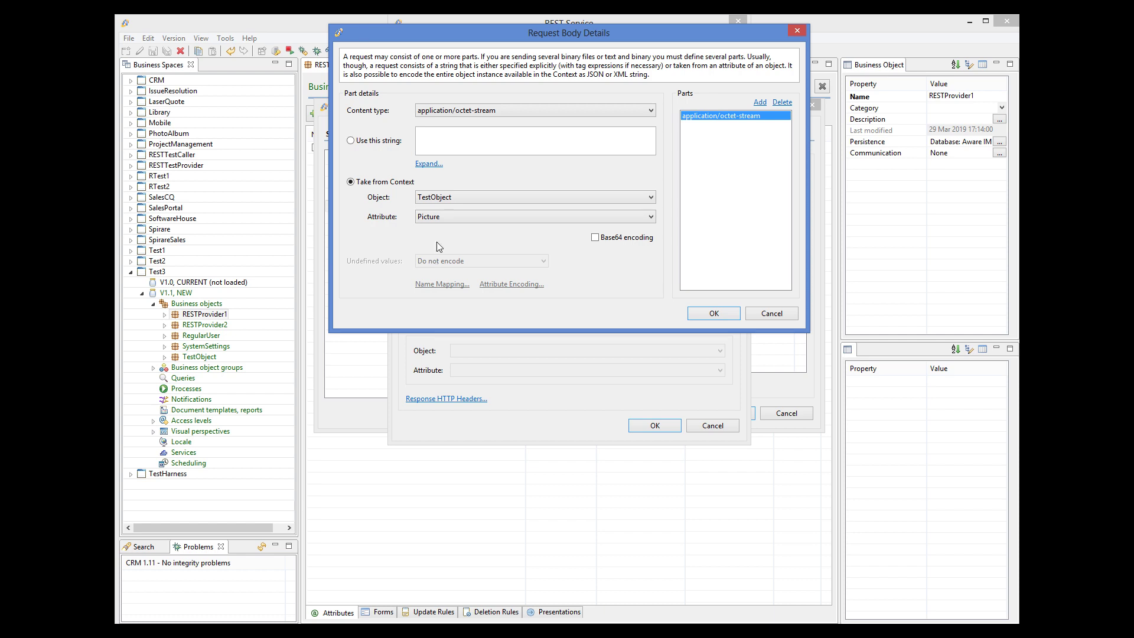
# Add a second part from Context sending attribute A, then cancel the request body details
pyautogui.click(759, 102)
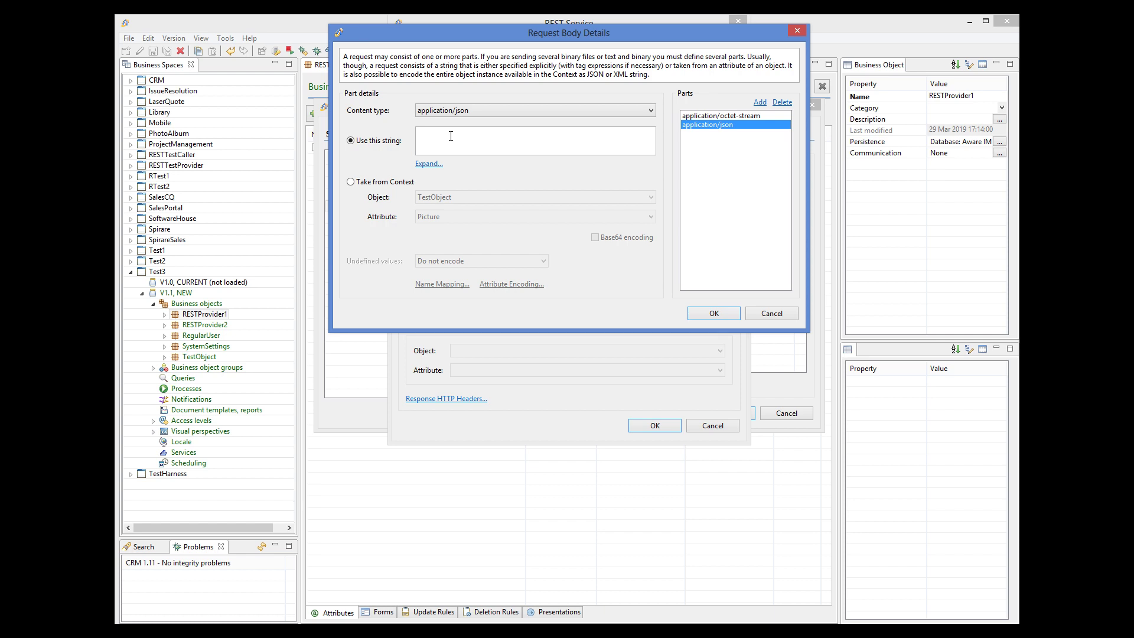
pyautogui.click(381, 182)
pyautogui.click(433, 217)
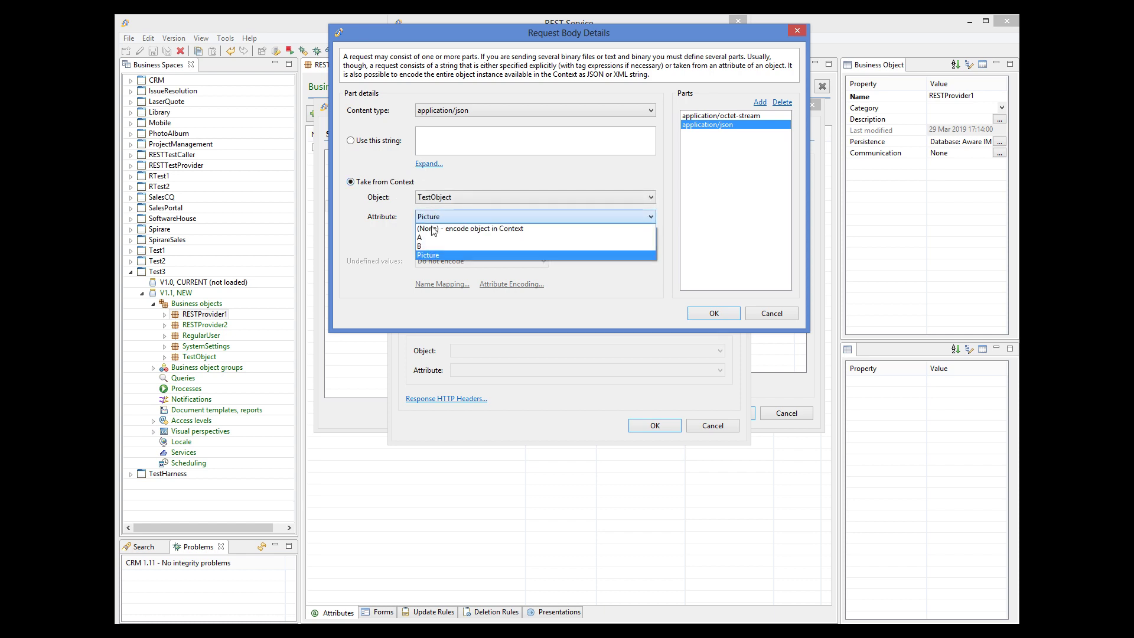
pyautogui.click(425, 237)
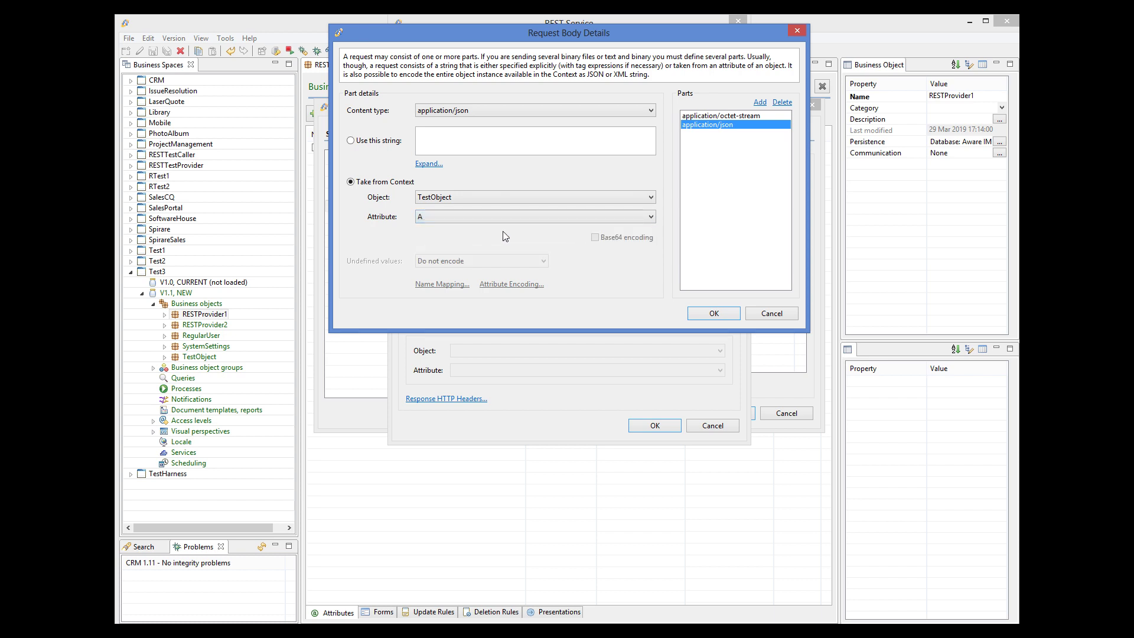
pyautogui.click(772, 313)
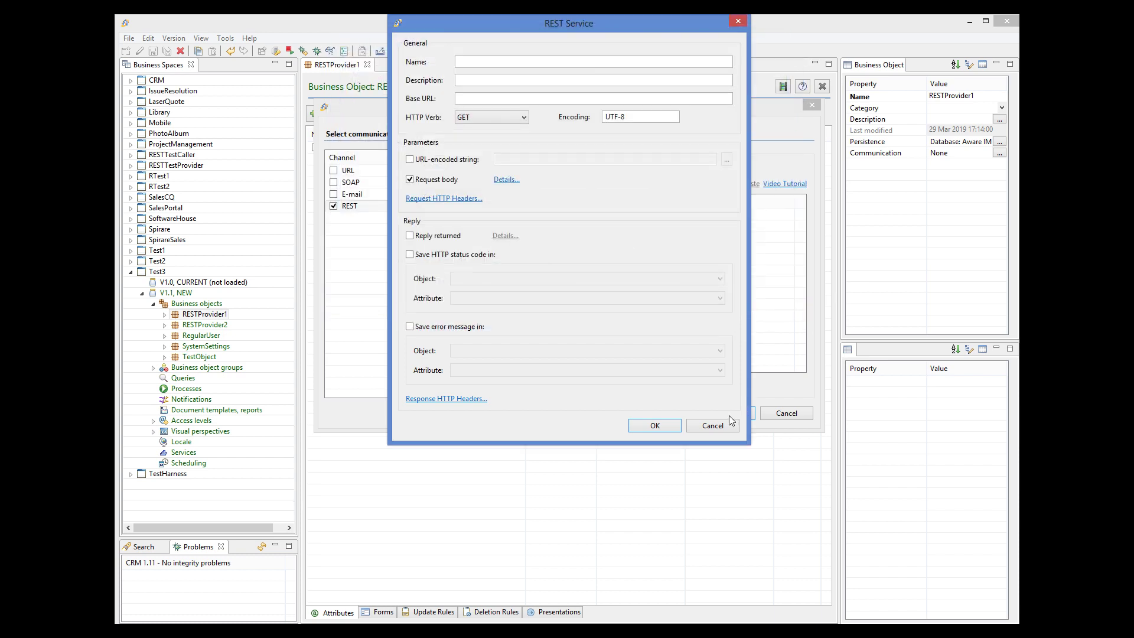
# Discard the new REST service and bring up the apis.guru Adyen catalogue in Chrome
pyautogui.click(713, 426)
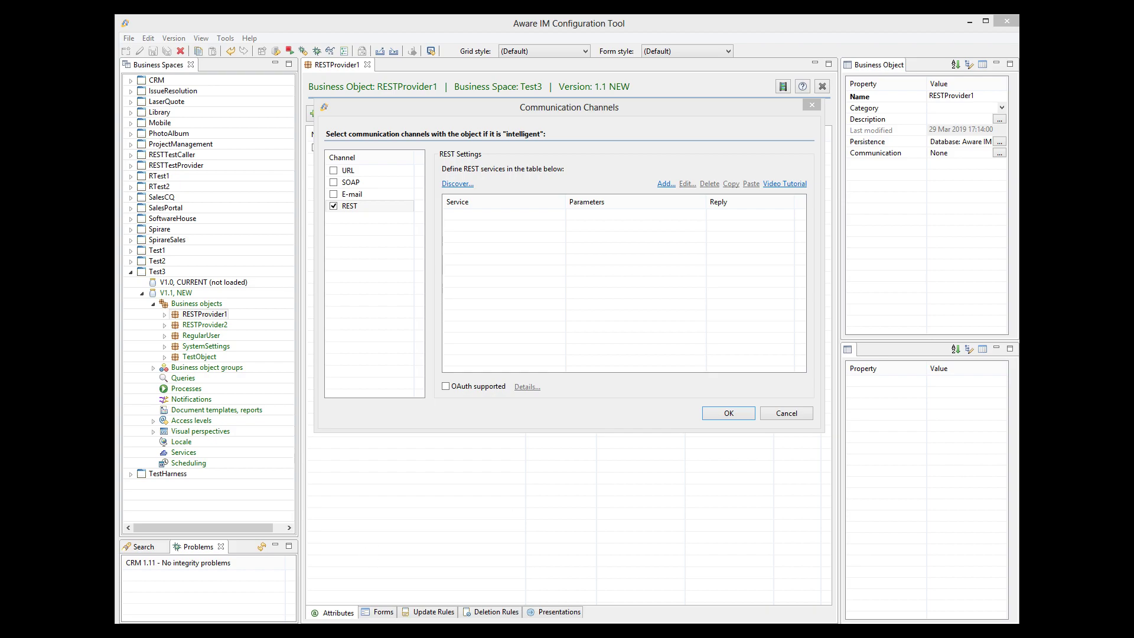
pyautogui.click(434, 631)
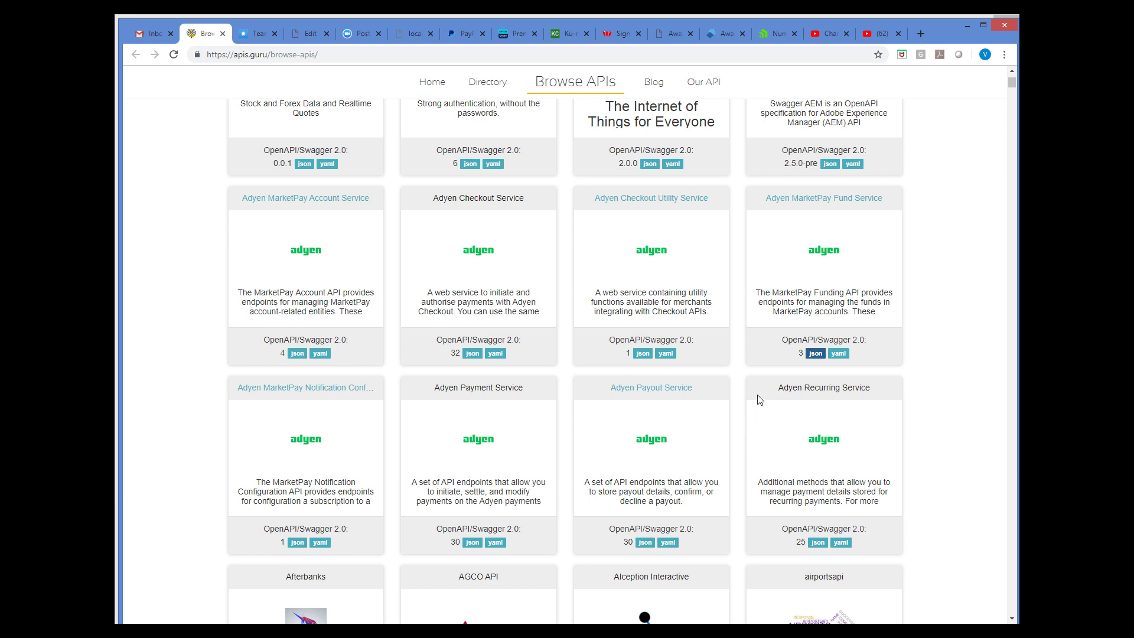
# Open the Adyen MarketPay Fund Service OpenAPI JSON spec and copy its web address
pyautogui.click(815, 354)
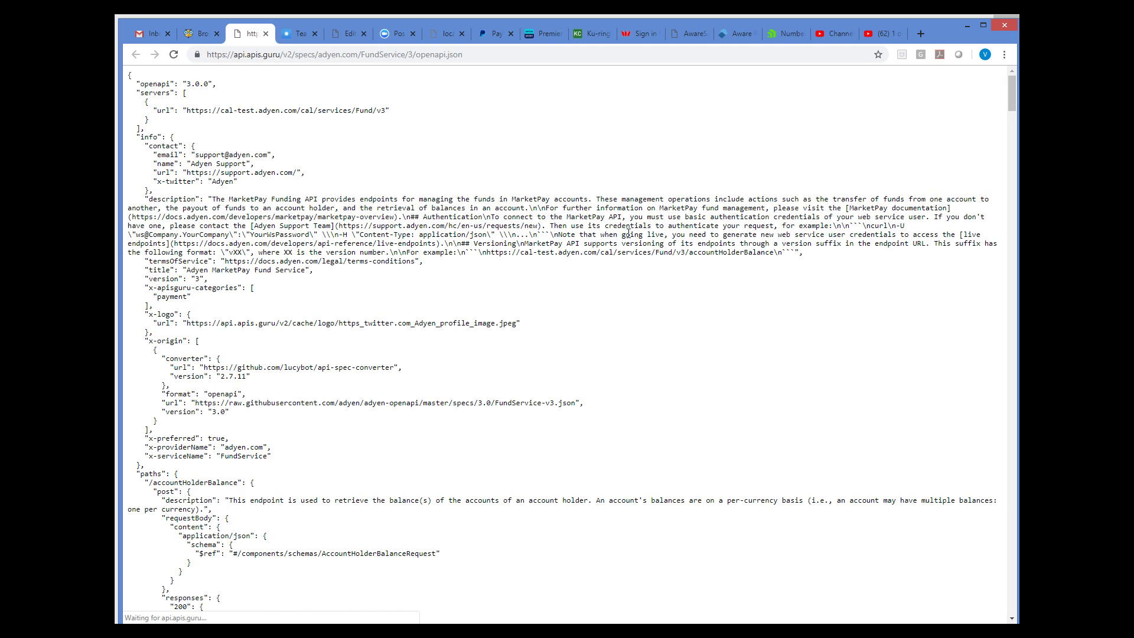
pyautogui.click(468, 54)
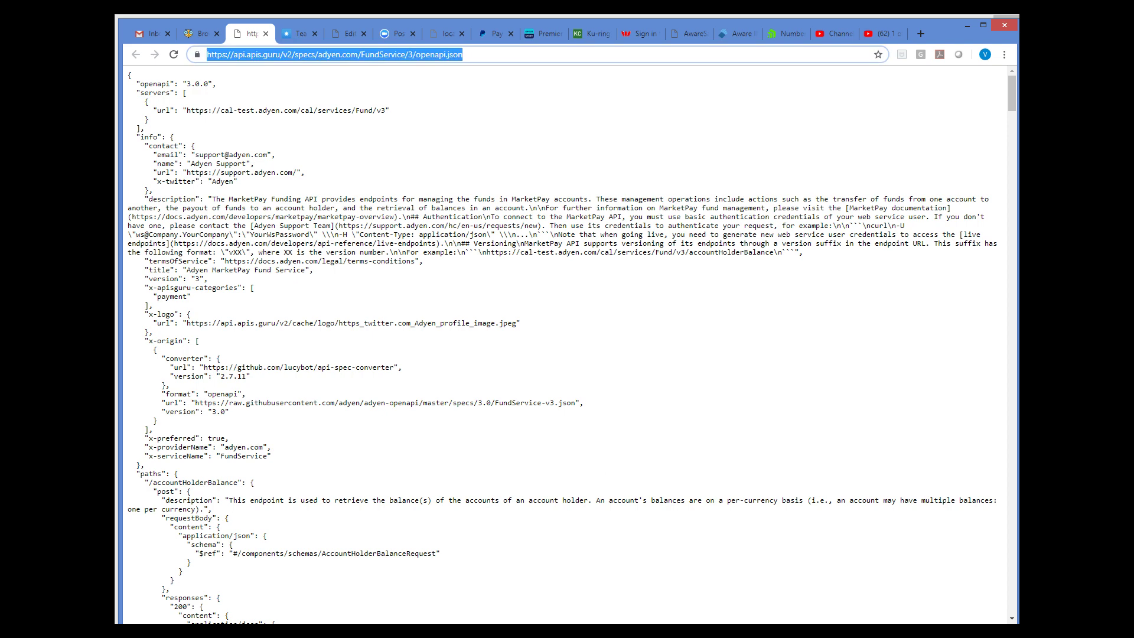
pyautogui.hotkey('alt', 'Tab')
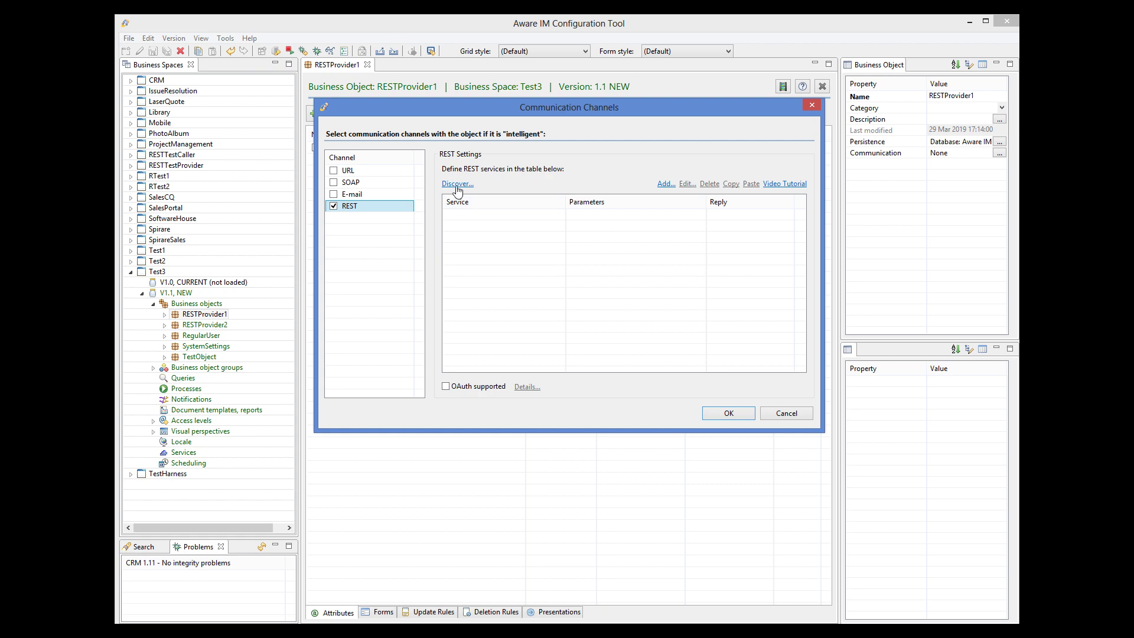
# Discover services from the pasted Fund Service spec URL, import all six, and accept the REST settings
pyautogui.click(458, 184)
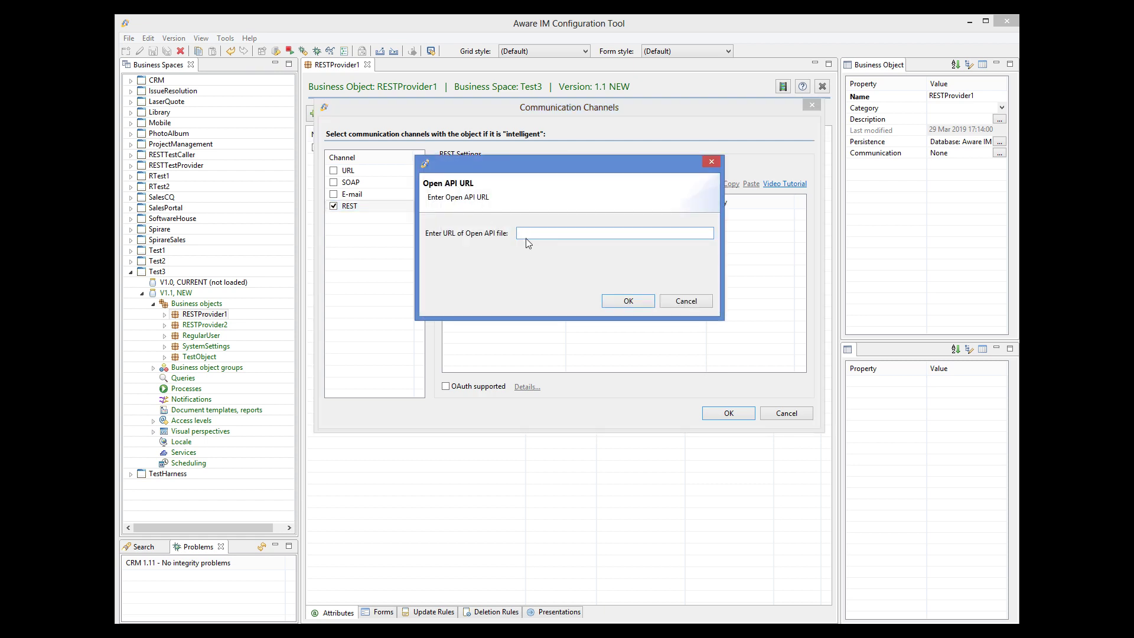
pyautogui.hotkey('ctrl', 'v')
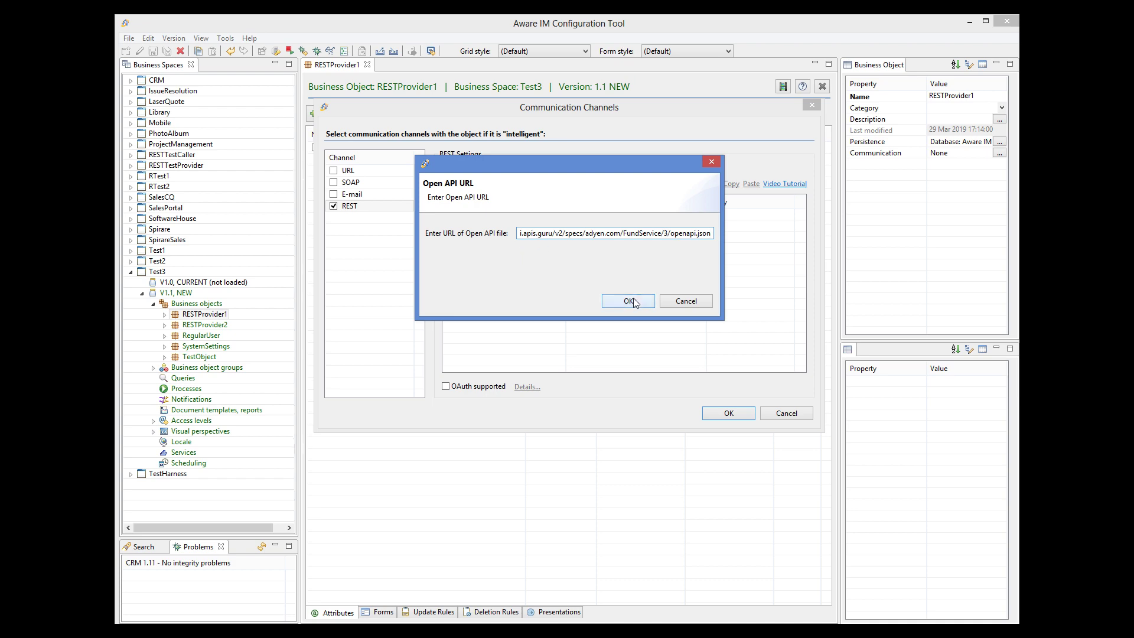
pyautogui.click(629, 301)
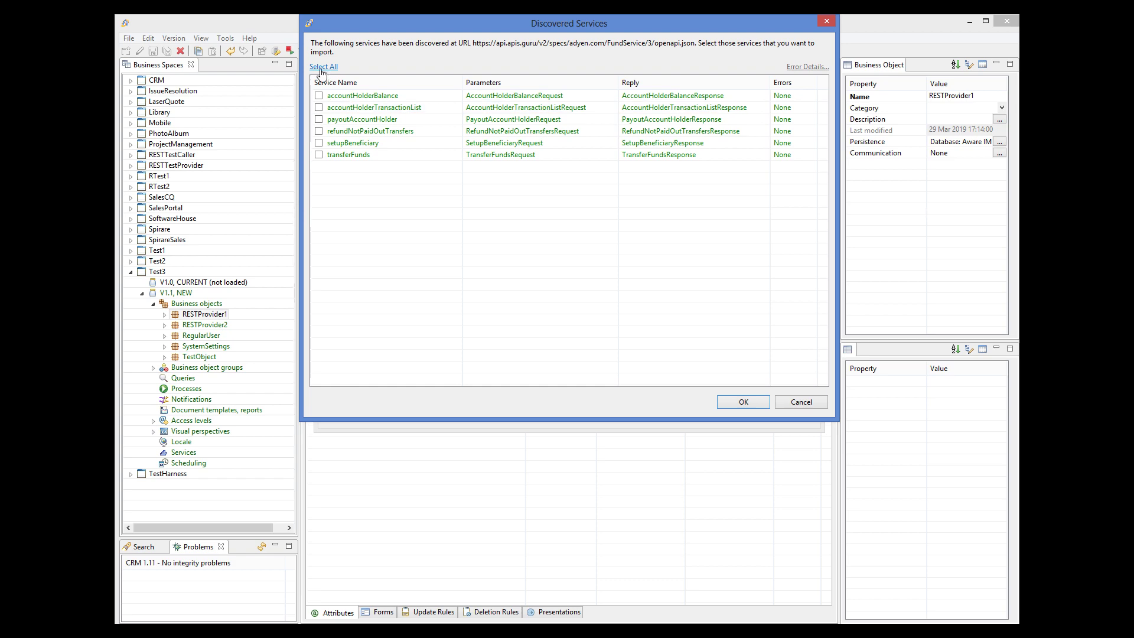
pyautogui.click(750, 400)
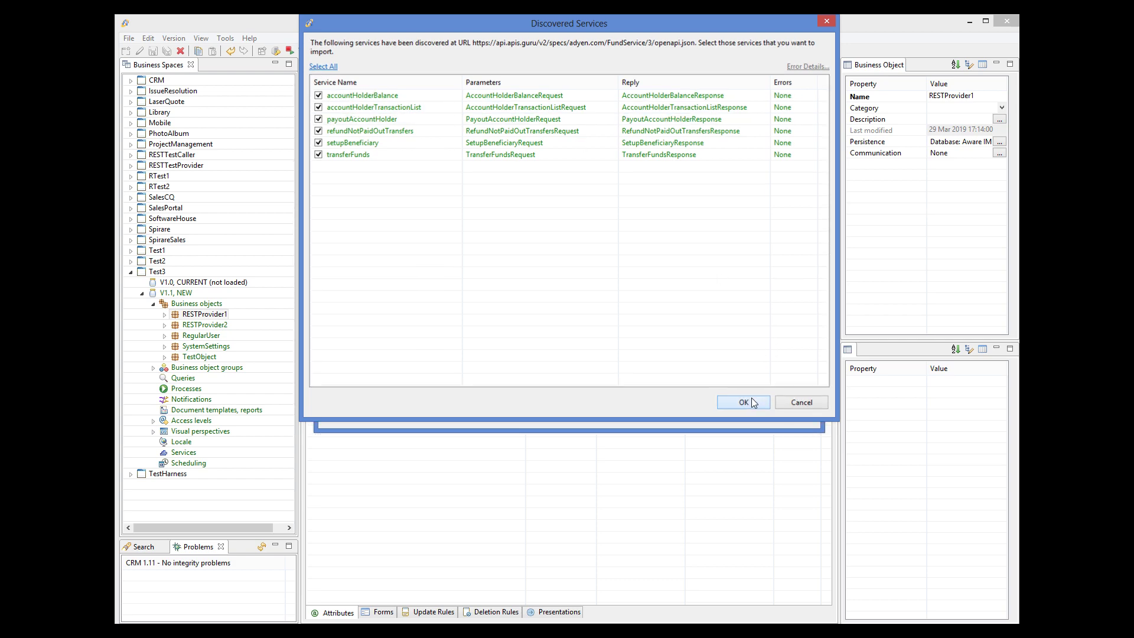
pyautogui.click(730, 413)
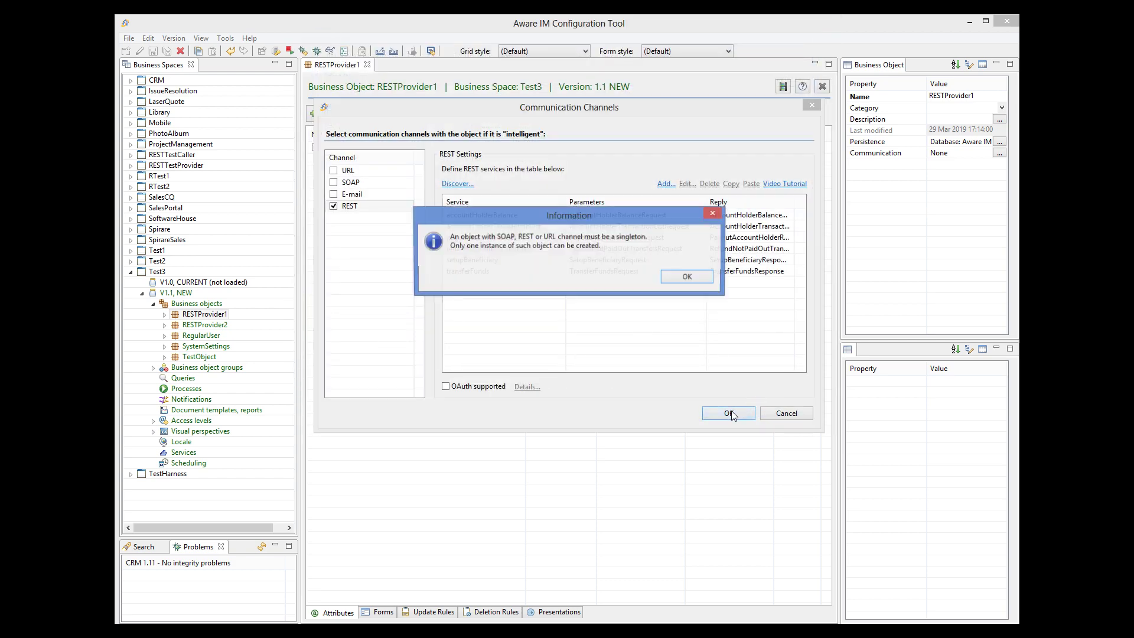
pyautogui.click(687, 277)
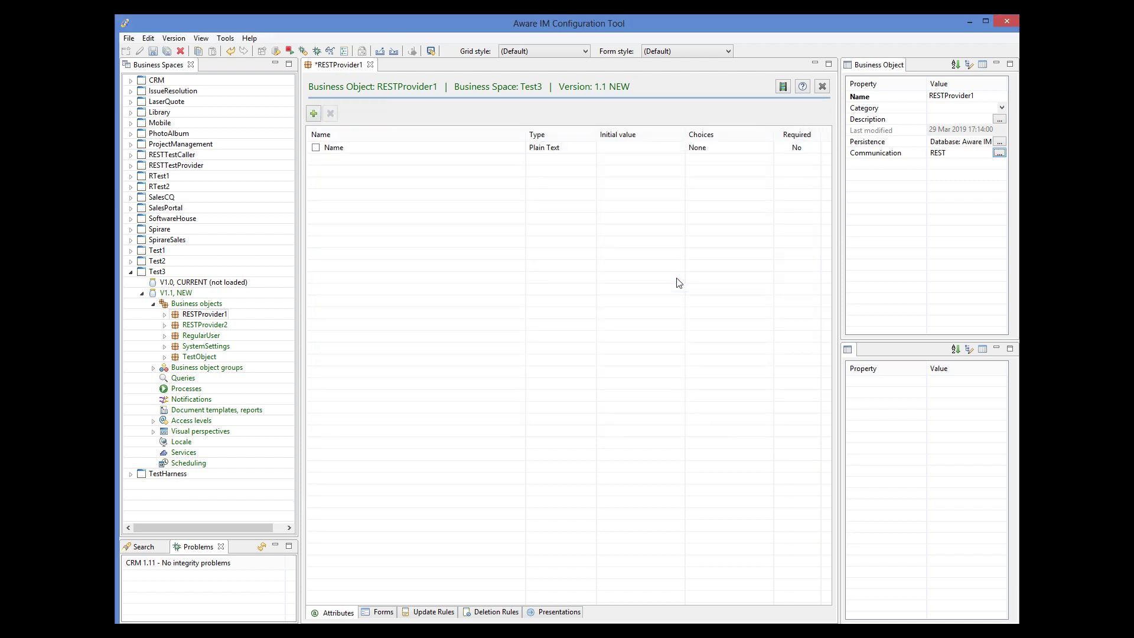
# Save RESTProvider1, inspect AccountDetailBalance, AccountHolderBalanceRequest and AccountHolderBalanceResponse, then close all editors
pyautogui.click(152, 51)
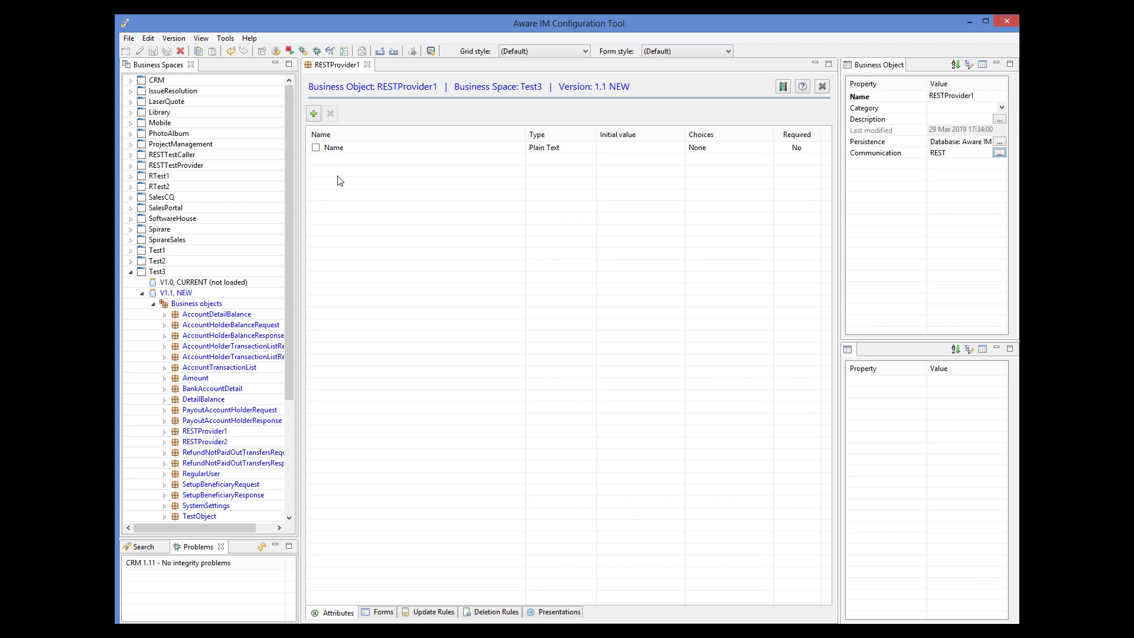
pyautogui.doubleClick(192, 315)
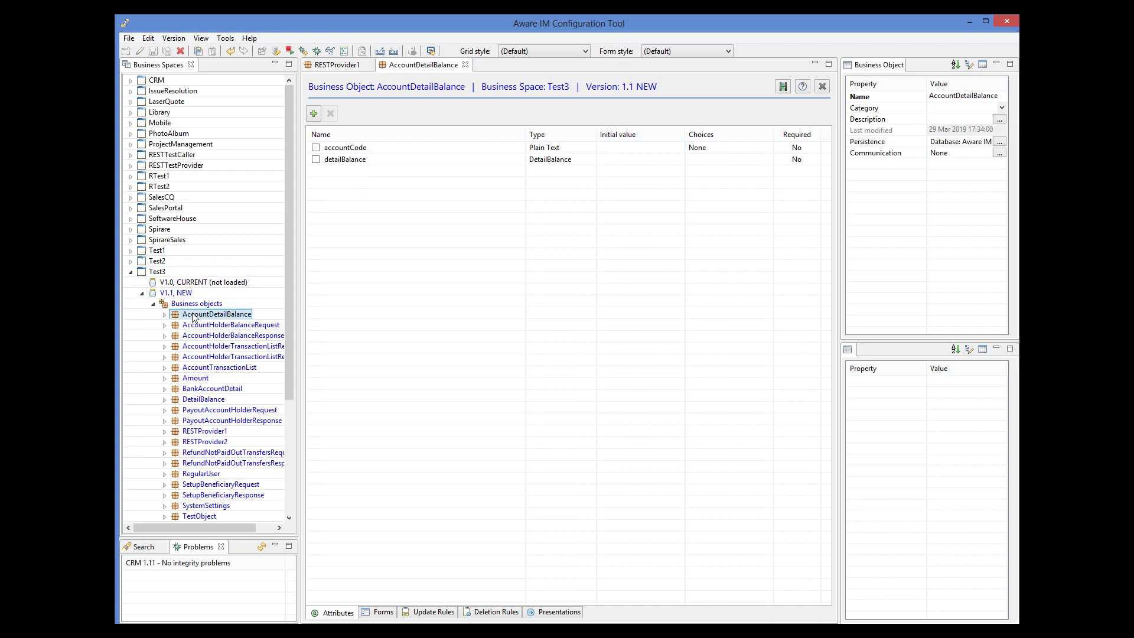
pyautogui.doubleClick(199, 325)
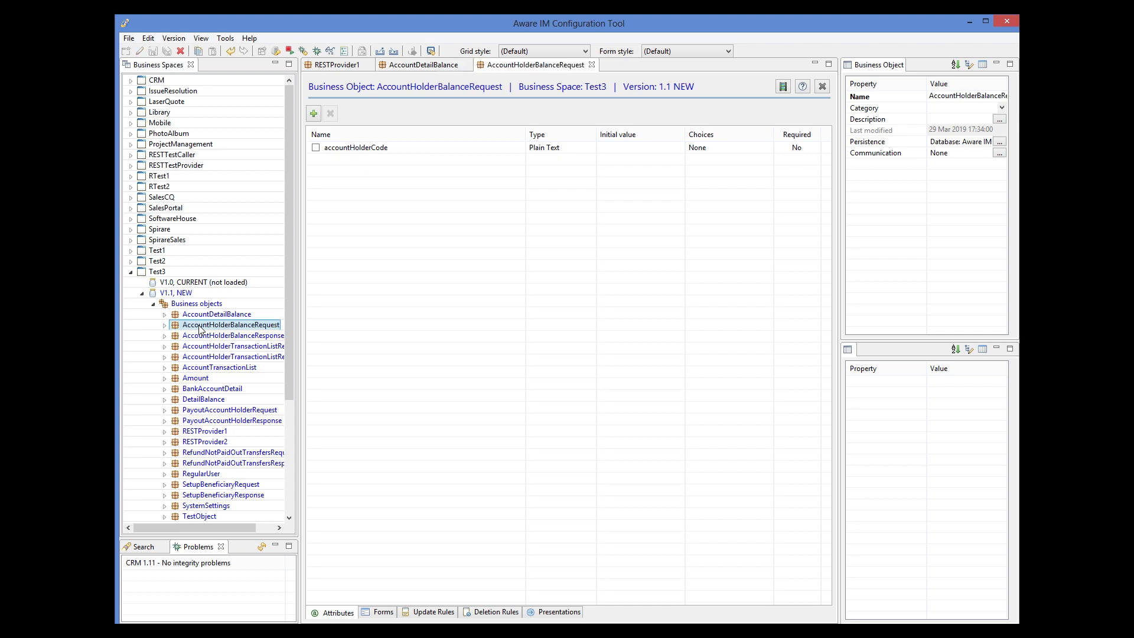
pyautogui.doubleClick(202, 335)
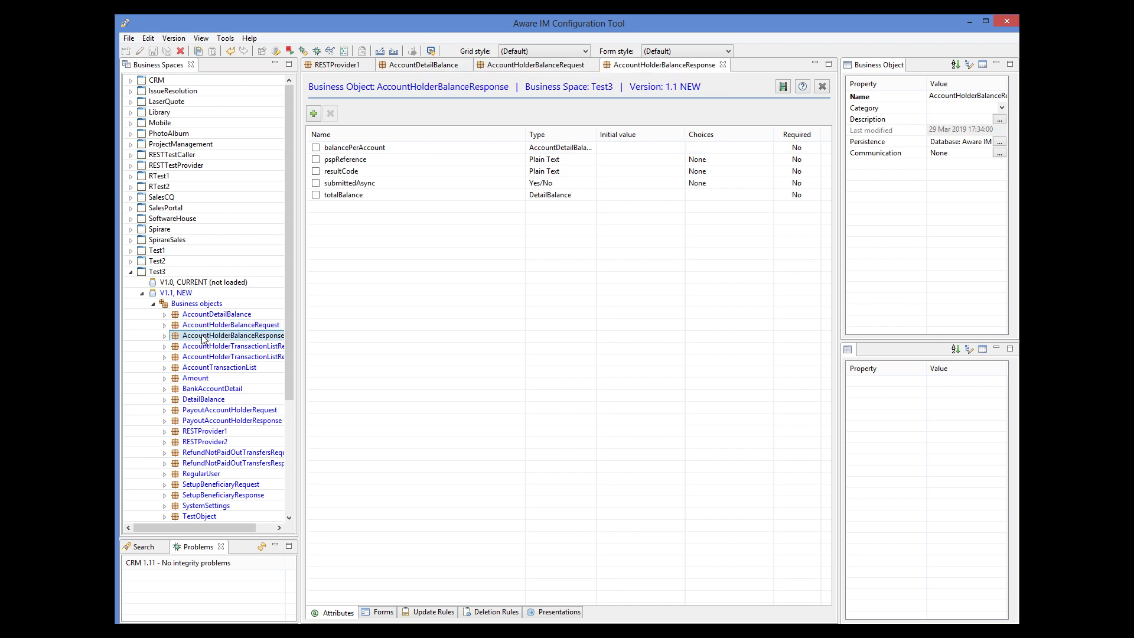
pyautogui.rightClick(741, 65)
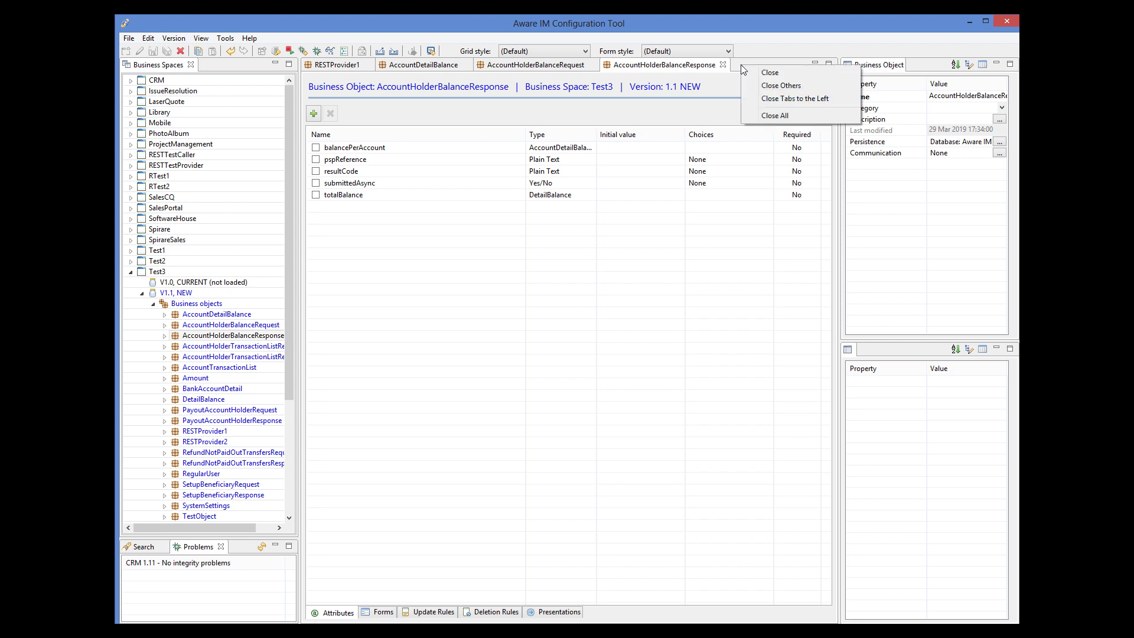
pyautogui.click(778, 116)
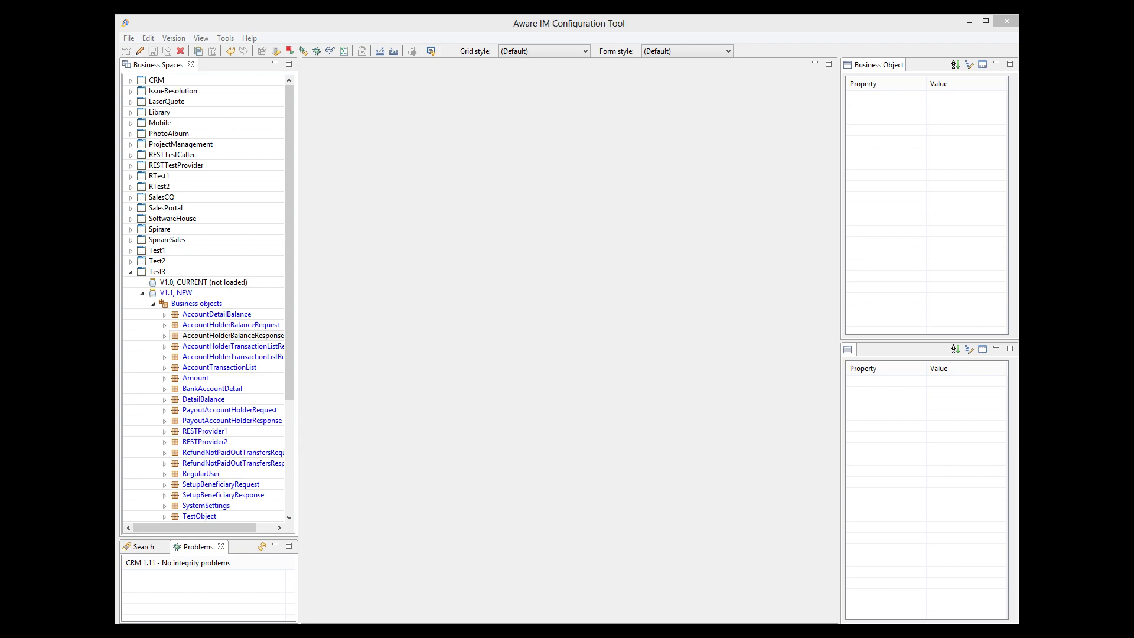
# Close the Adyen spec tab and copy the Alexa For Business swagger.json address from APIs.guru
pyautogui.click(434, 631)
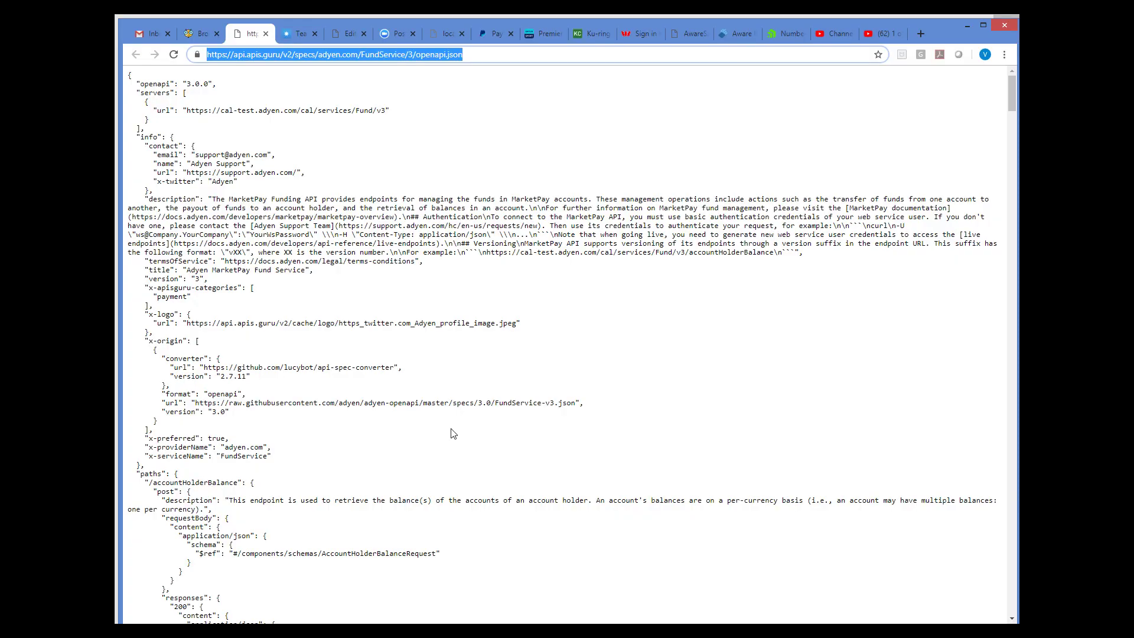
pyautogui.click(266, 33)
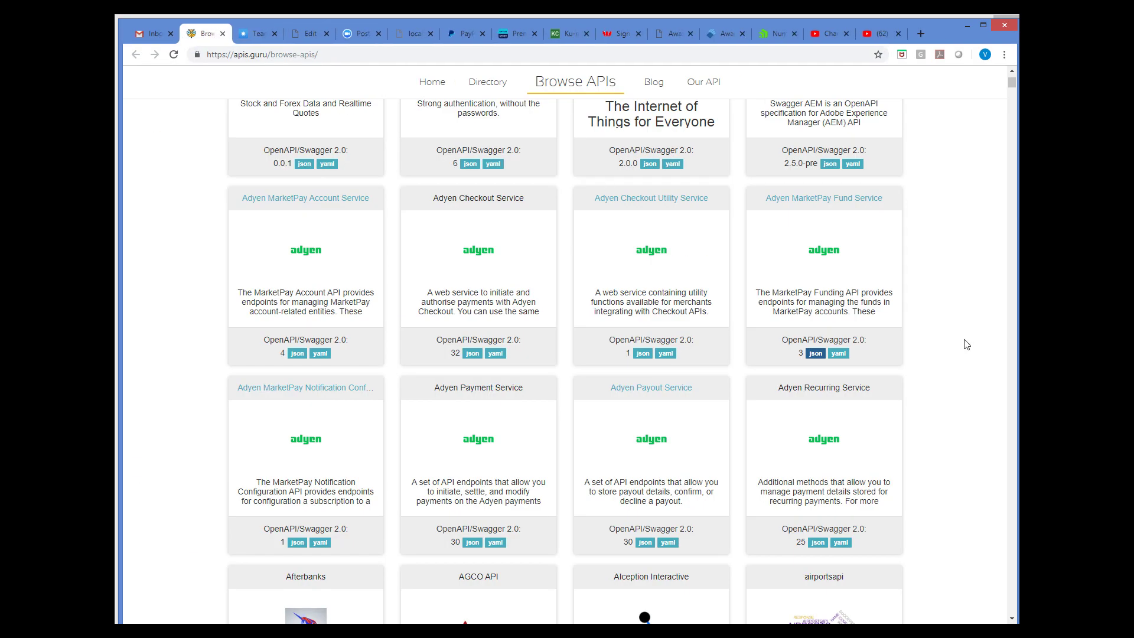
pyautogui.scroll(3, 966, 343)
pyautogui.scroll(-13, 966, 344)
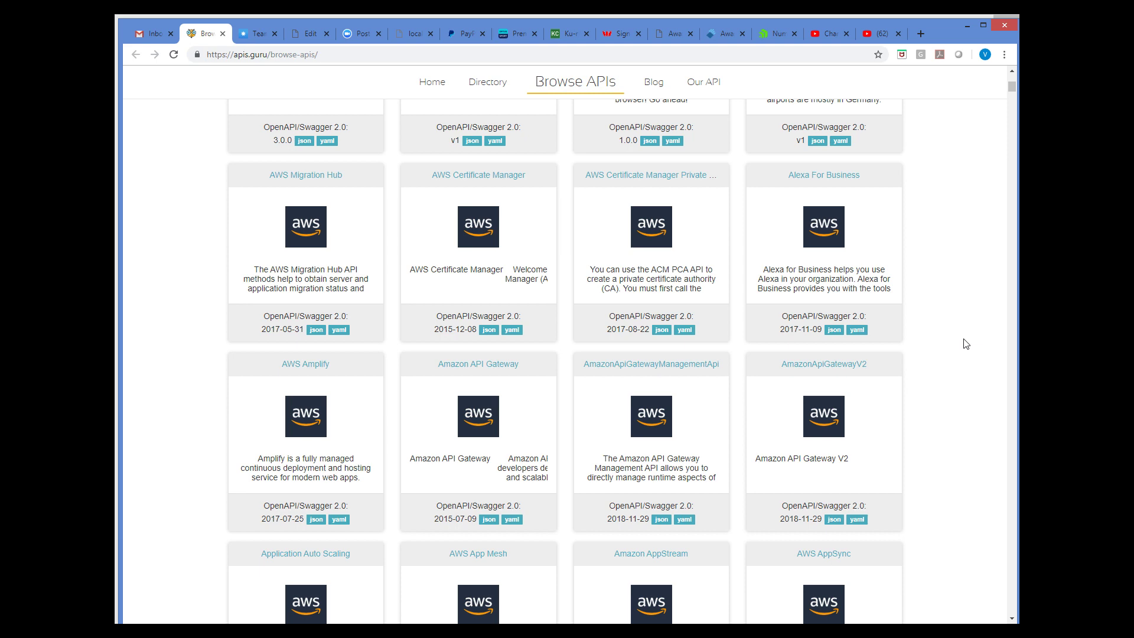
pyautogui.click(833, 329)
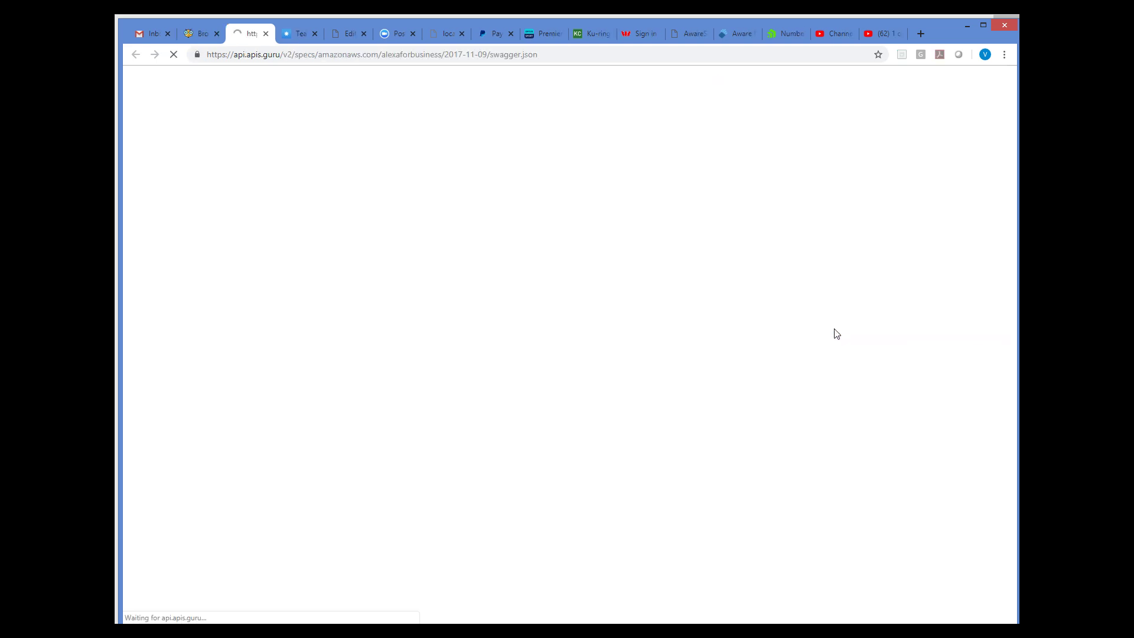
pyautogui.click(545, 57)
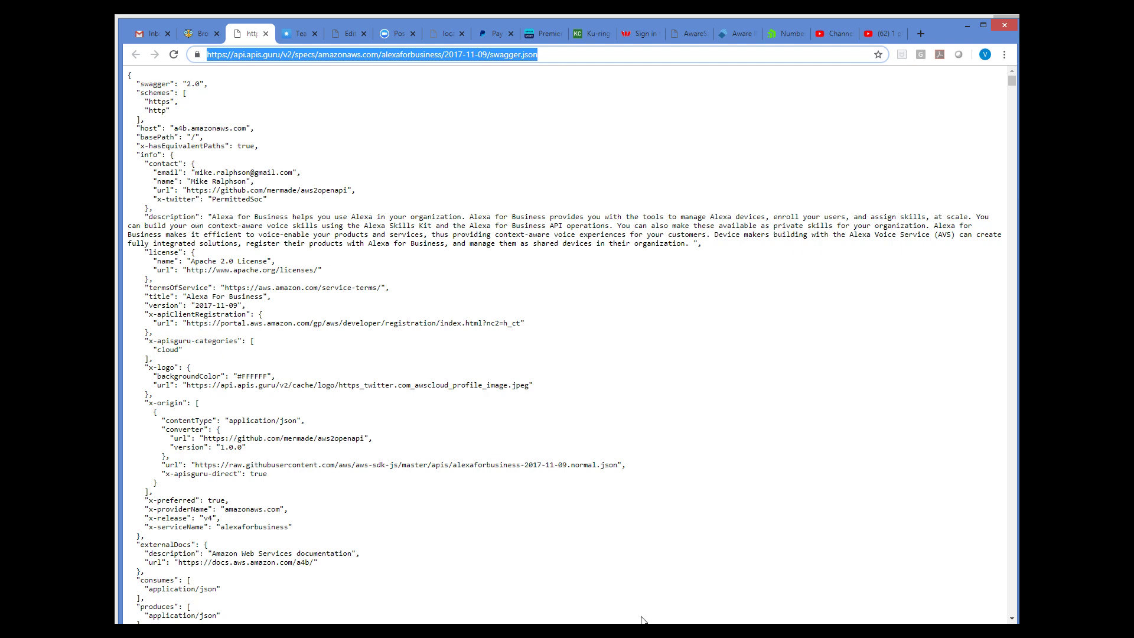
pyautogui.hotkey('alt', 'Tab')
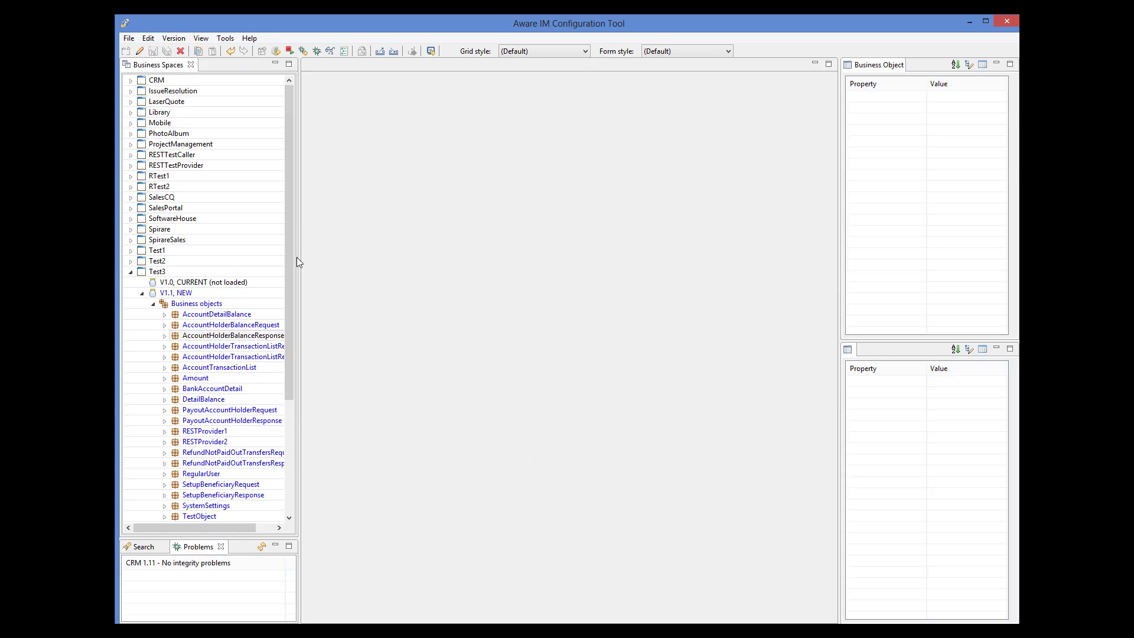
# Open RESTProvider2 and tick REST in its Communication Channels settings
pyautogui.click(181, 325)
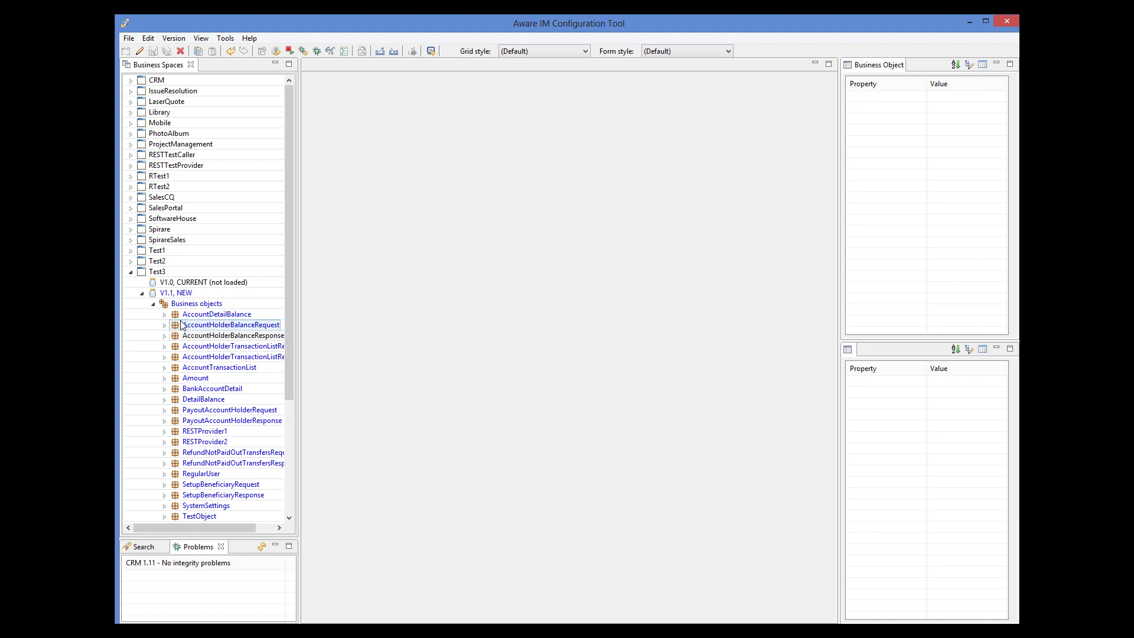
pyautogui.click(217, 444)
pyautogui.doubleClick(217, 443)
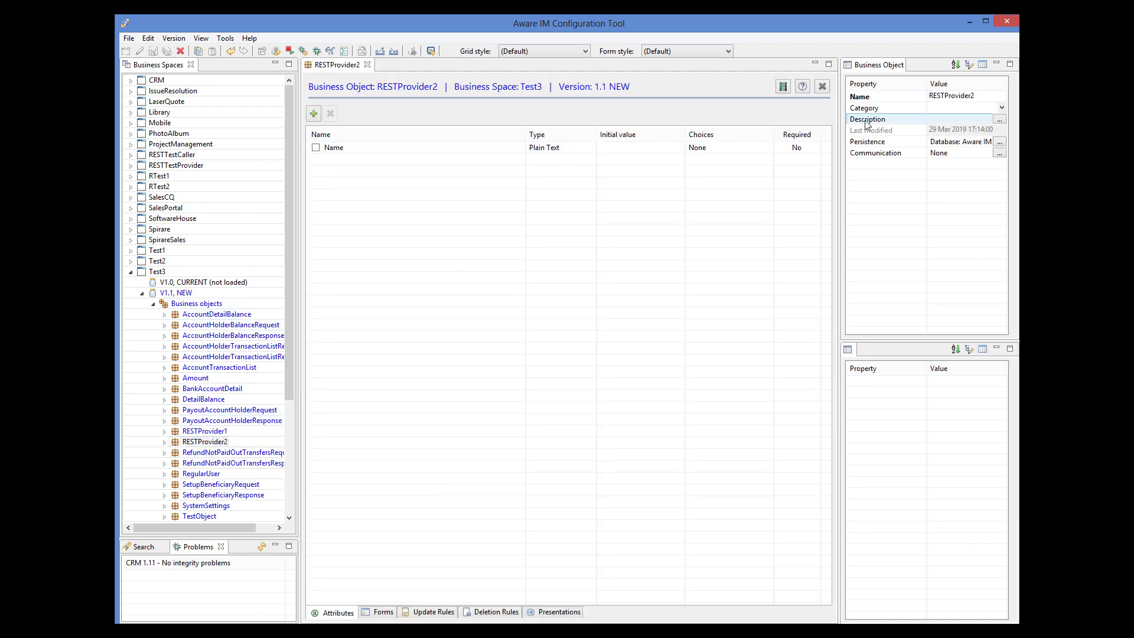
pyautogui.click(1000, 153)
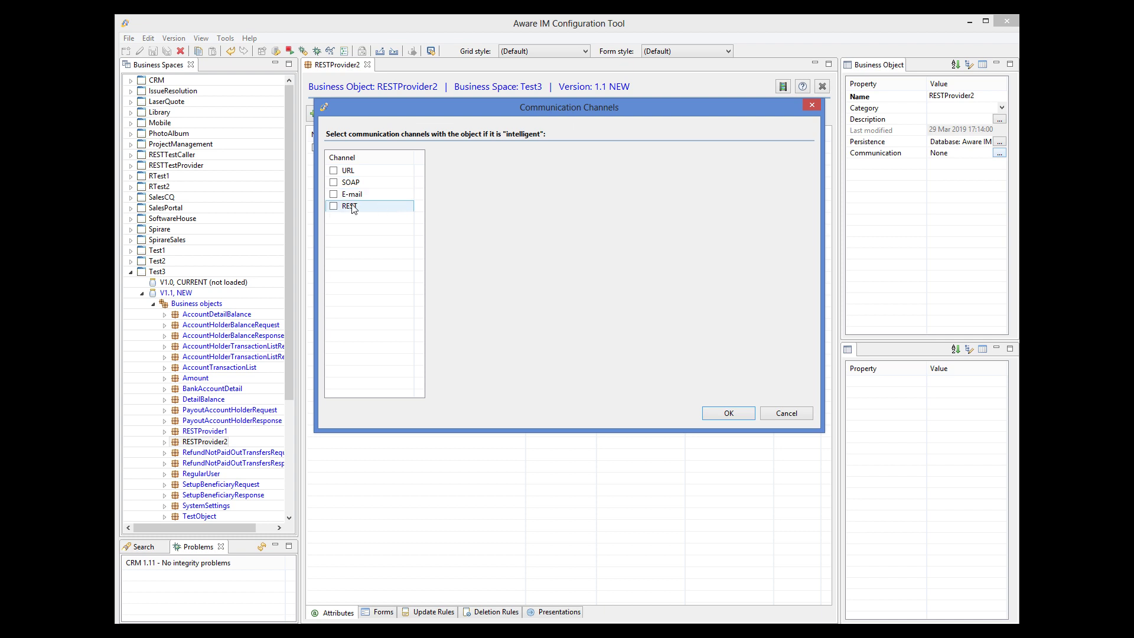
pyautogui.click(334, 206)
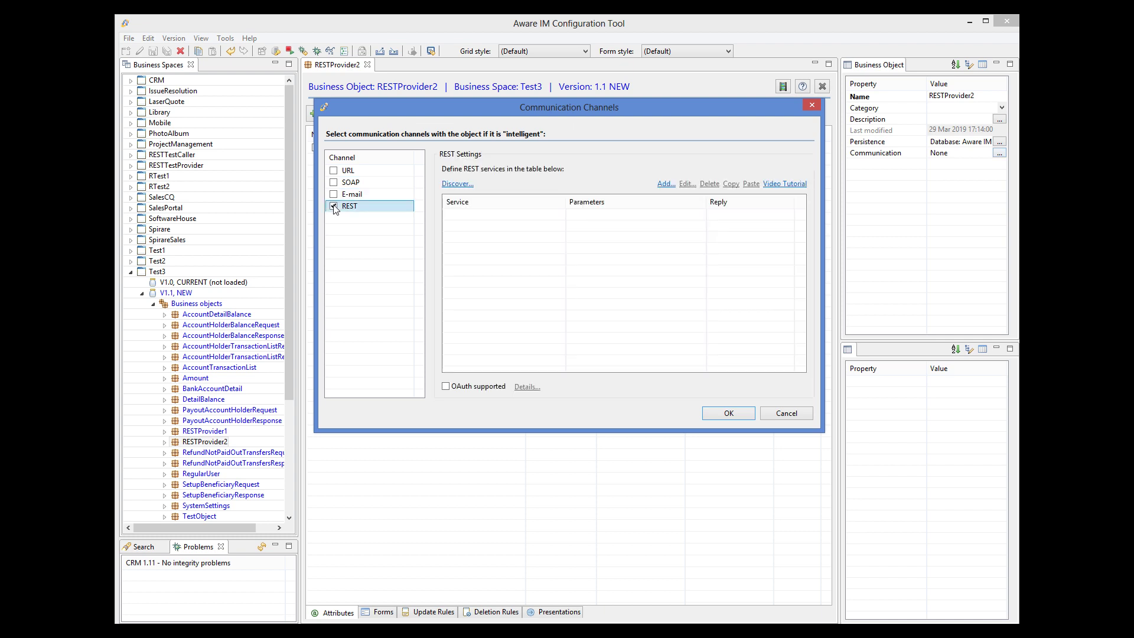
# Discover services from the pasted Alexa For Business spec URL and import all of them
pyautogui.click(458, 184)
pyautogui.hotkey('ctrl', 'v')
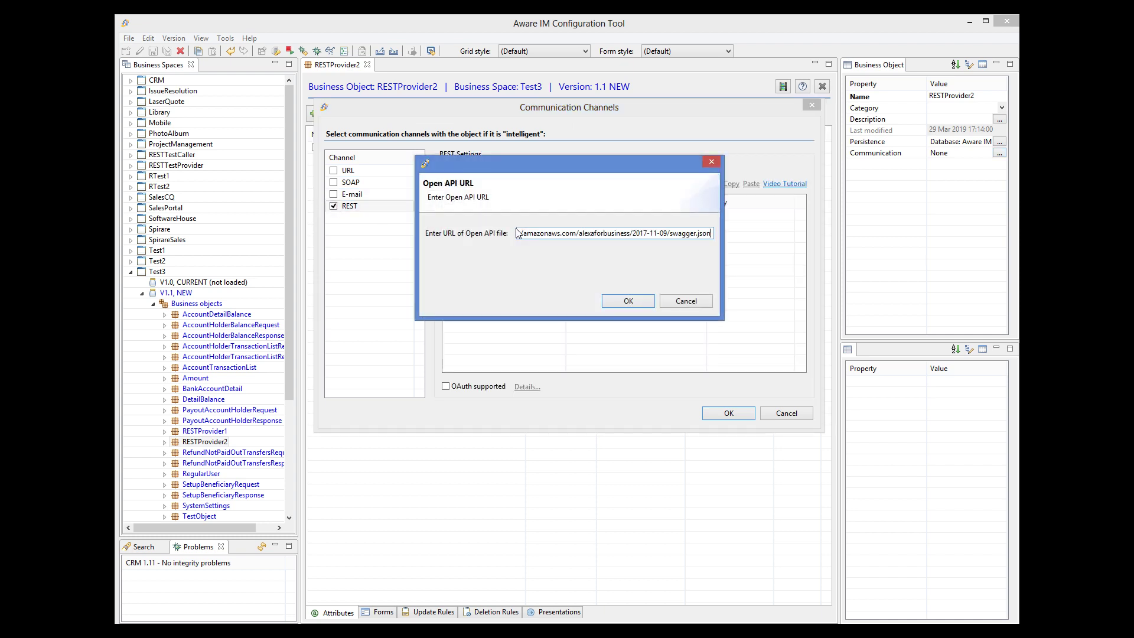
pyautogui.click(627, 302)
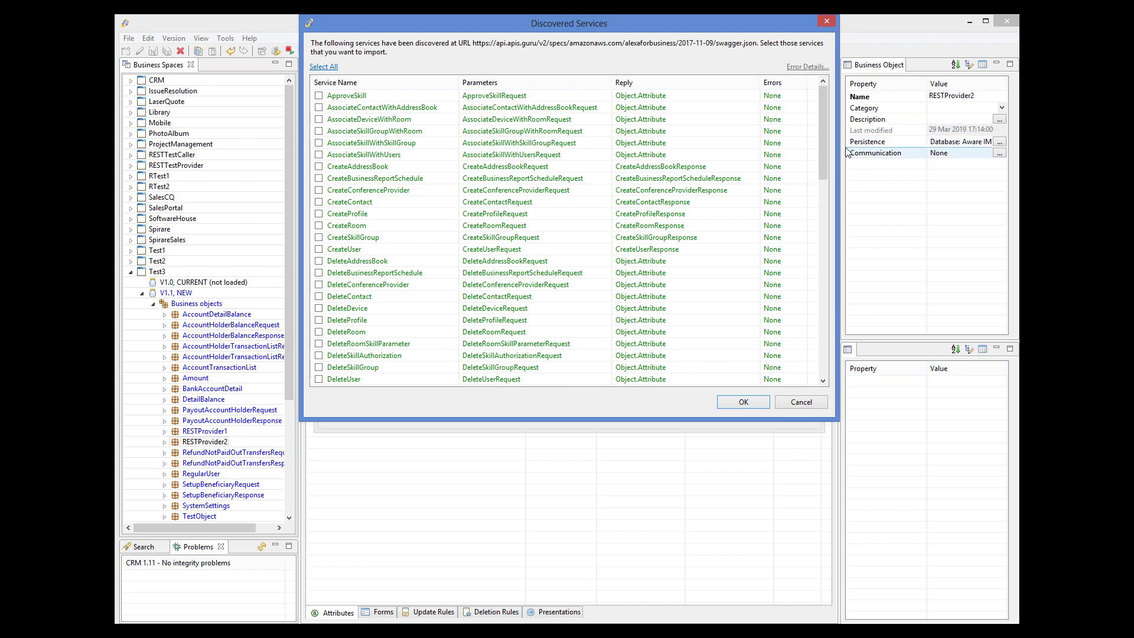
pyautogui.click(324, 68)
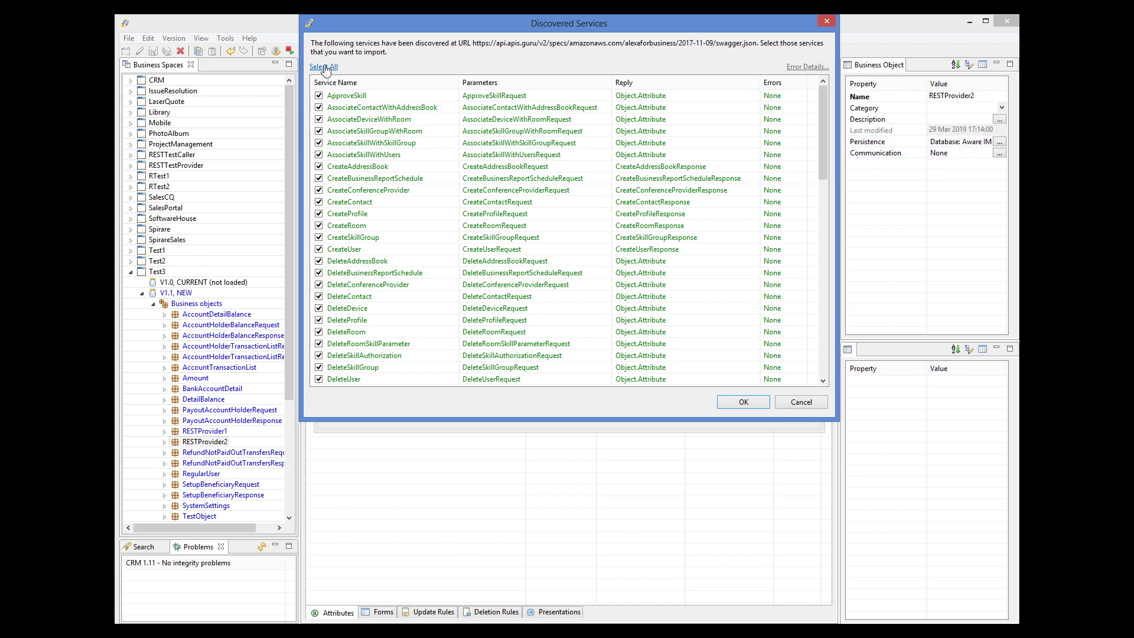
pyautogui.moveTo(824, 134)
pyautogui.mouseDown()
pyautogui.moveTo(836, 302)
pyautogui.moveTo(827, 131)
pyautogui.mouseUp()
pyautogui.click(742, 402)
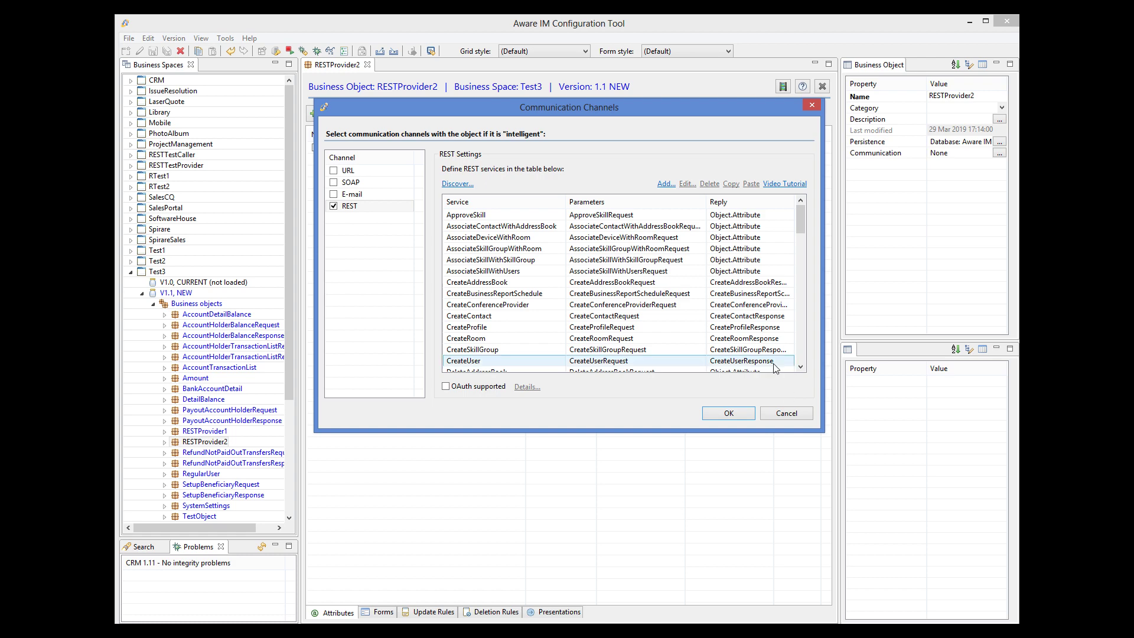
# Confirm RESTProvider2's REST channel, dismiss the placeholder warning and singleton notice, and save
pyautogui.click(736, 414)
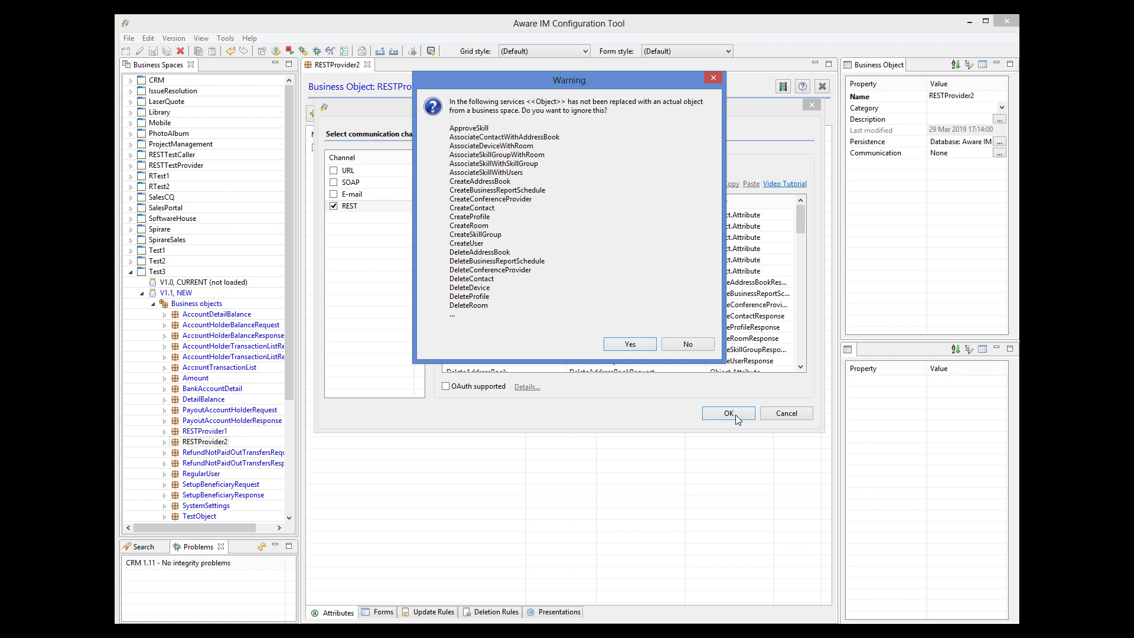
pyautogui.click(631, 344)
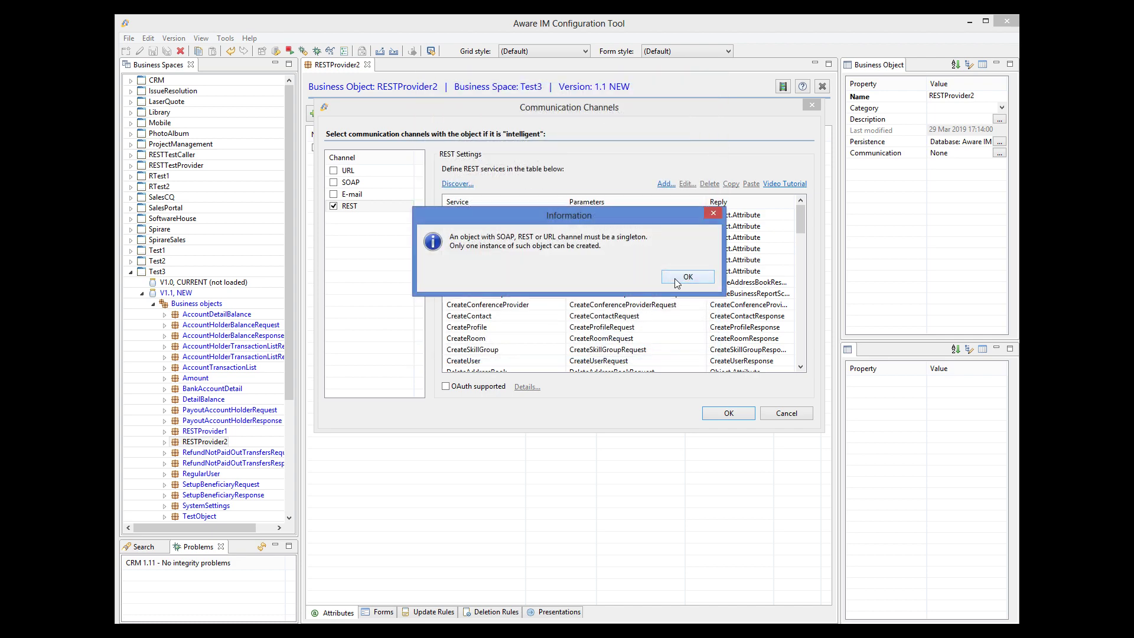
pyautogui.press('Return')
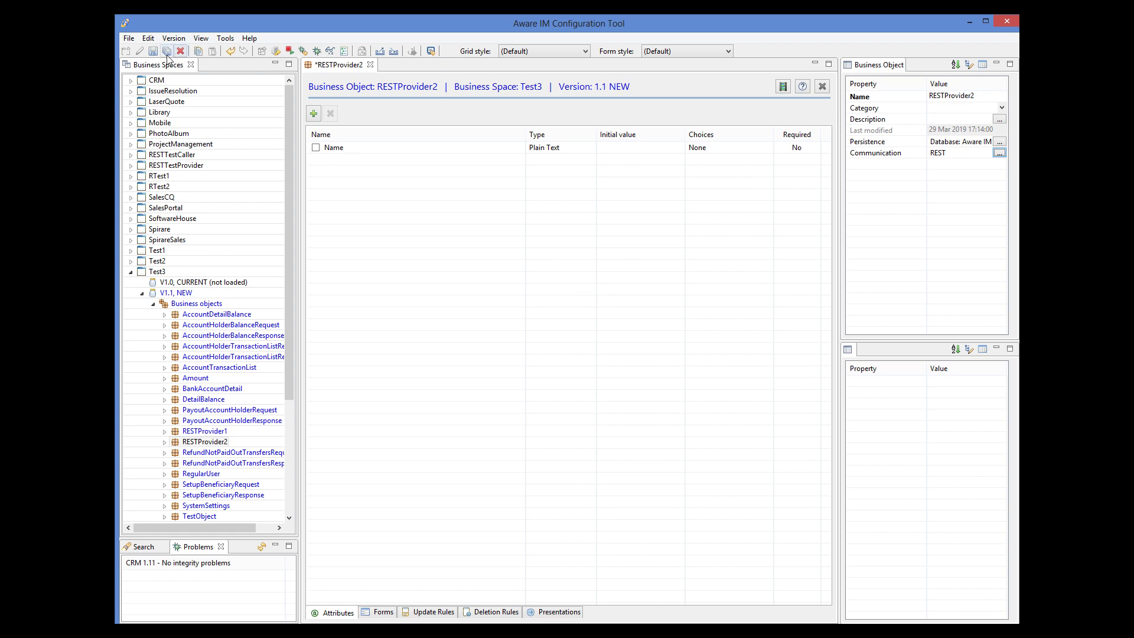
pyautogui.click(156, 53)
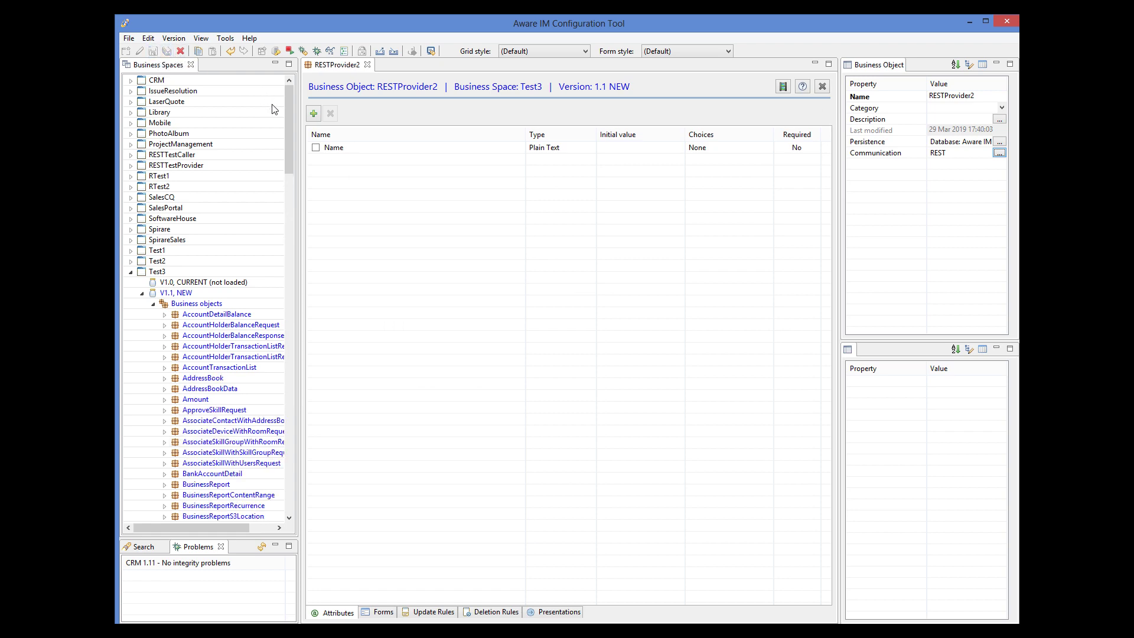